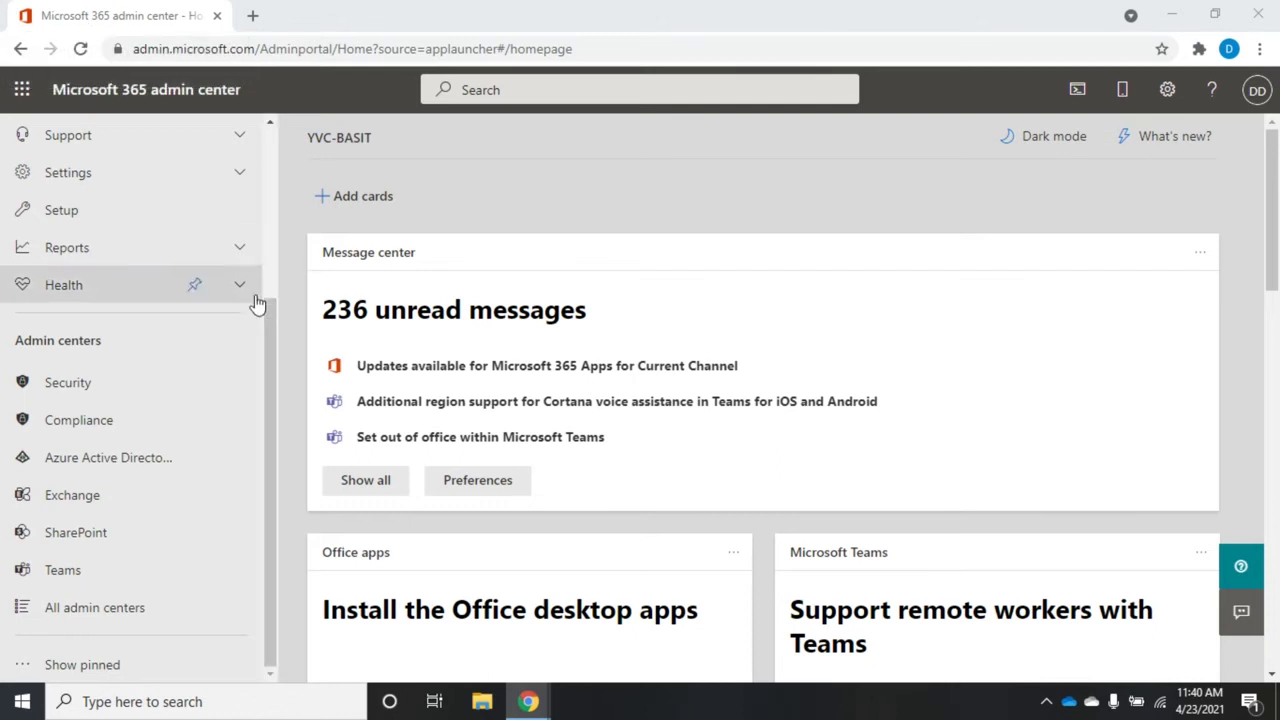
# Step: Open the Exchange admin center from the Microsoft 365 admin center's list of admin centers
pyautogui.moveTo(269, 333); pyautogui.dragTo(298, 157)
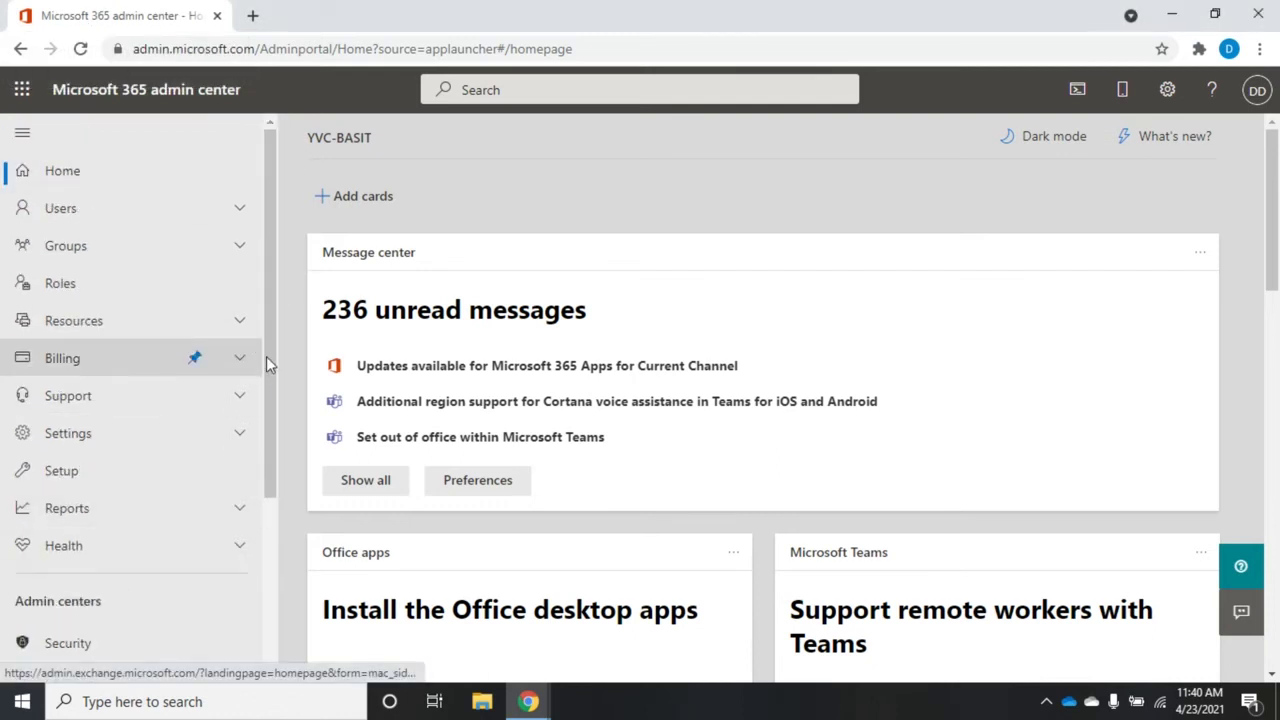
pyautogui.moveTo(270, 351); pyautogui.dragTo(289, 577)
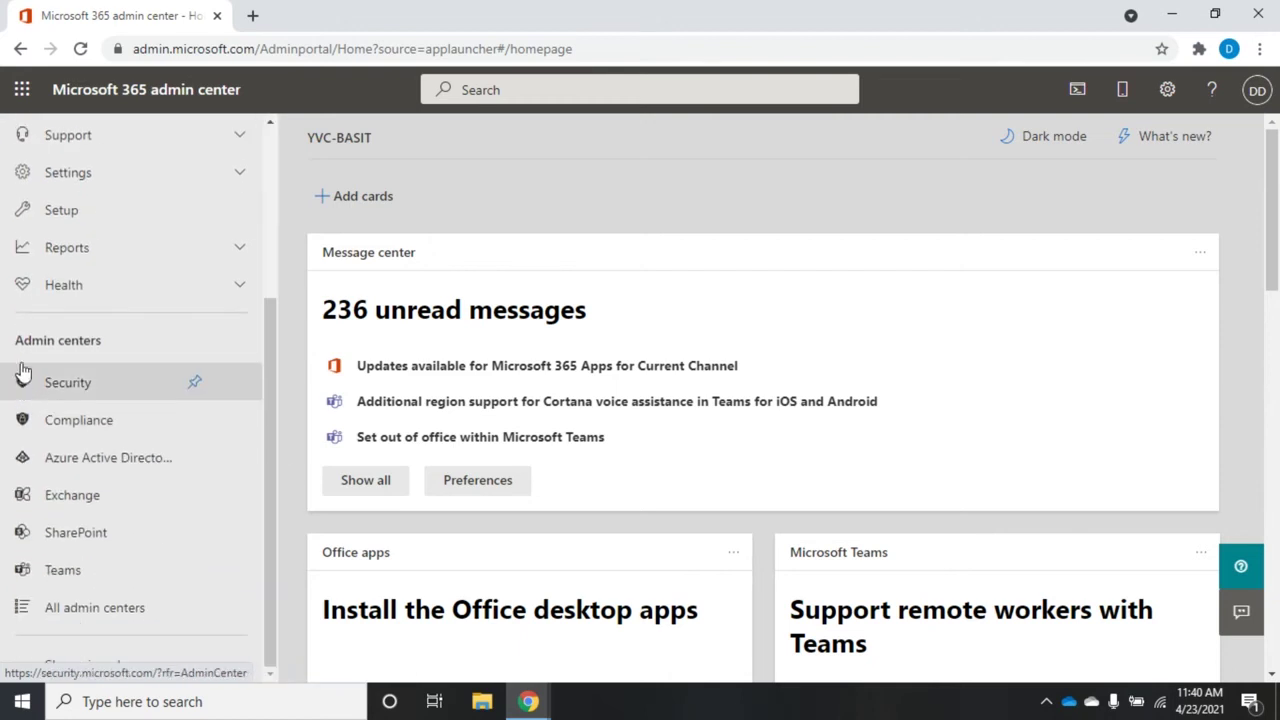
pyautogui.click(72, 505)
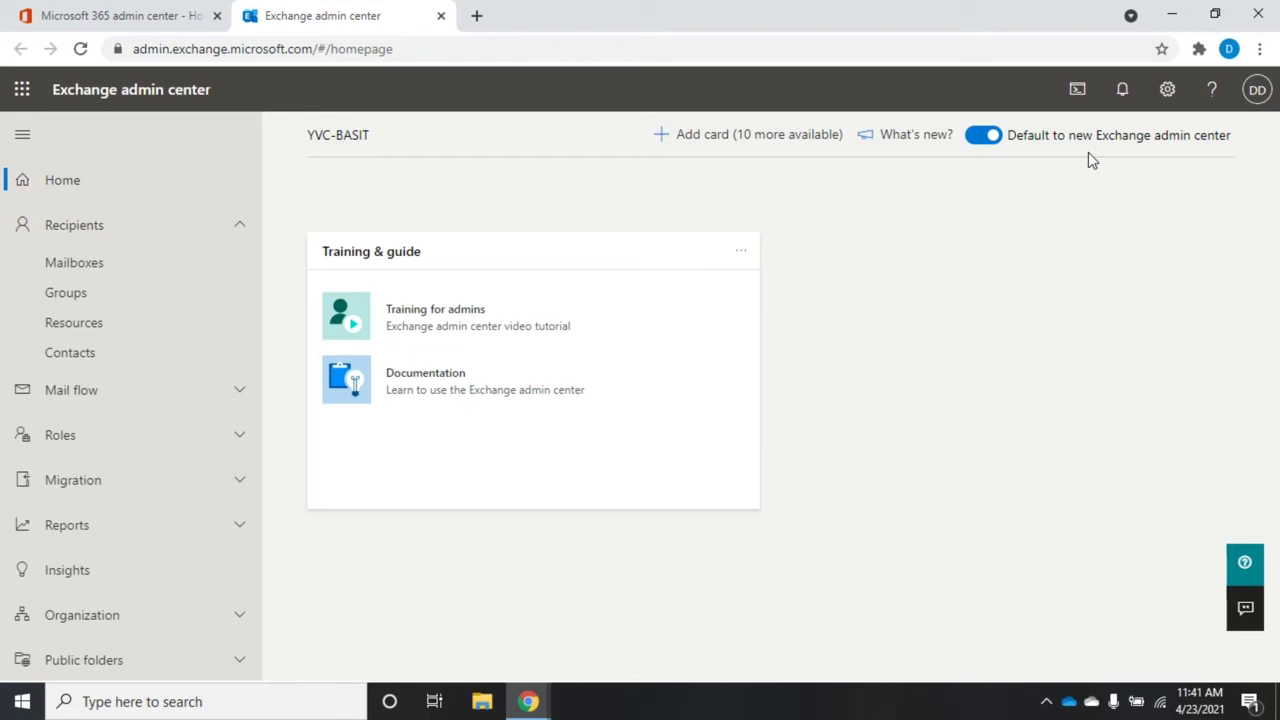
# Step: Open the mailbox policies of the user mailbox in the Recipients mailbox list
pyautogui.moveTo(277, 308); pyautogui.dragTo(265, 511)
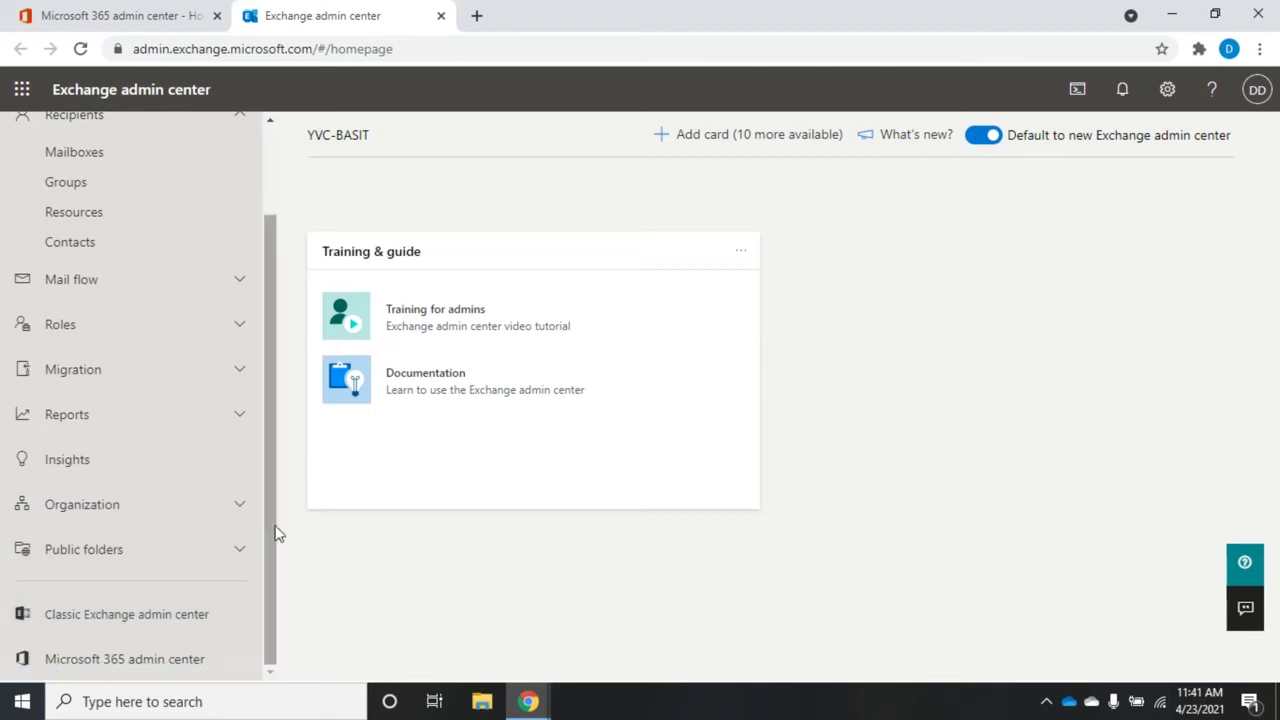
pyautogui.moveTo(266, 523); pyautogui.dragTo(314, 300)
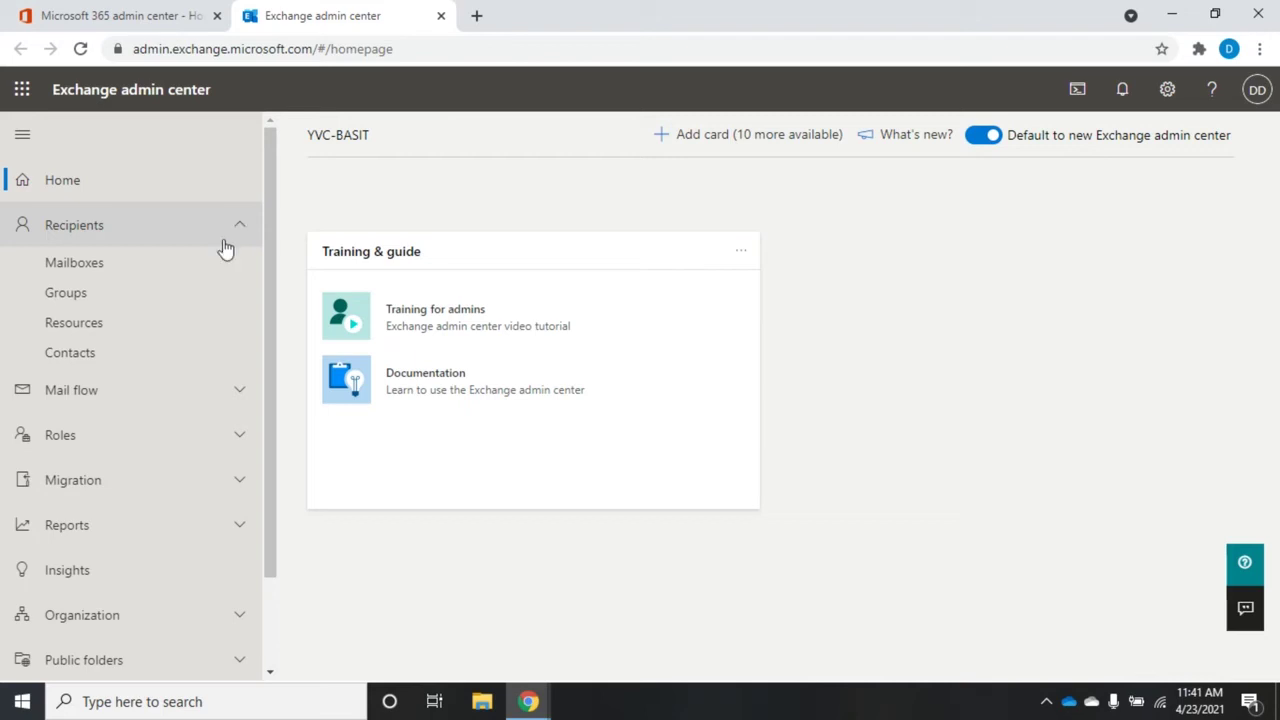
pyautogui.click(89, 268)
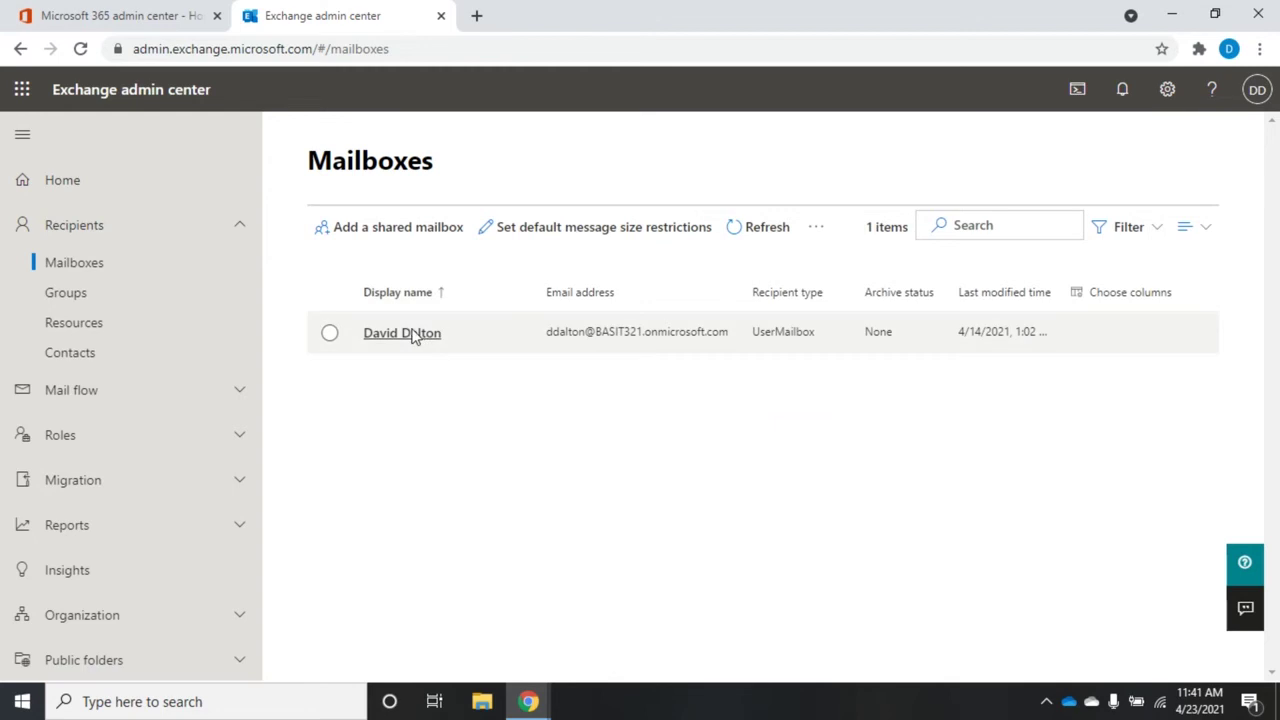
pyautogui.click(414, 334)
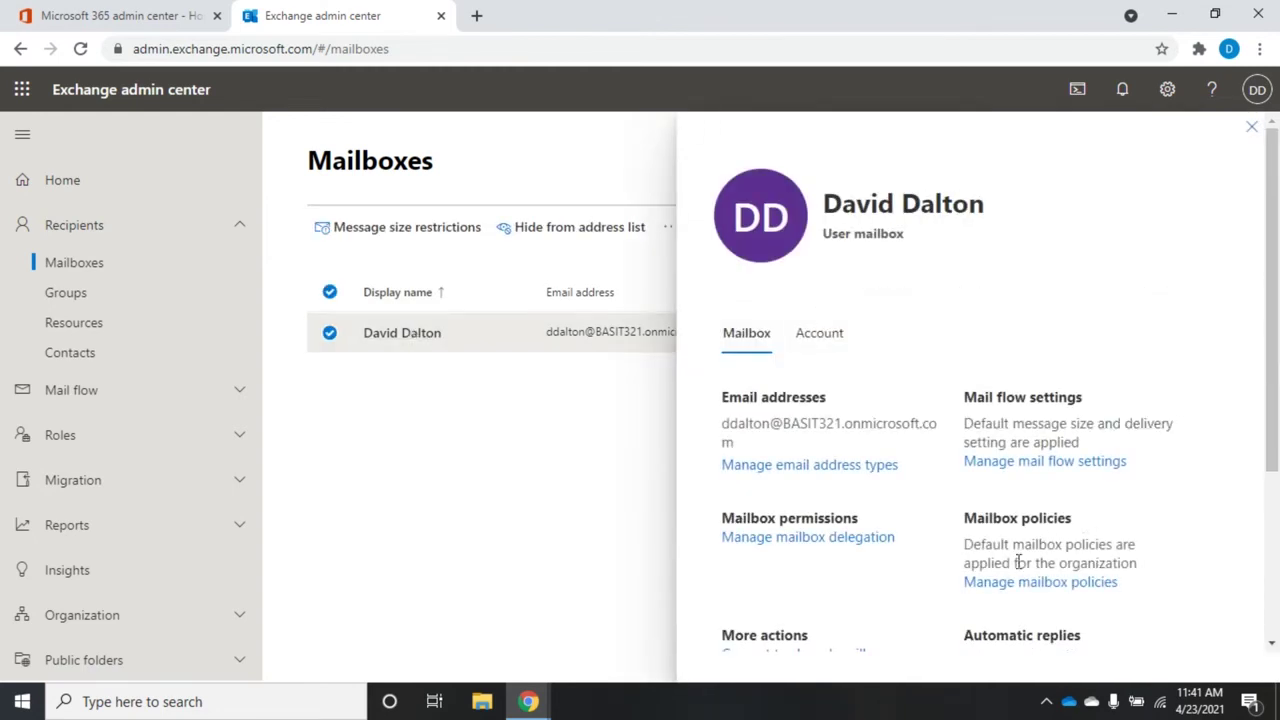
pyautogui.click(1005, 588)
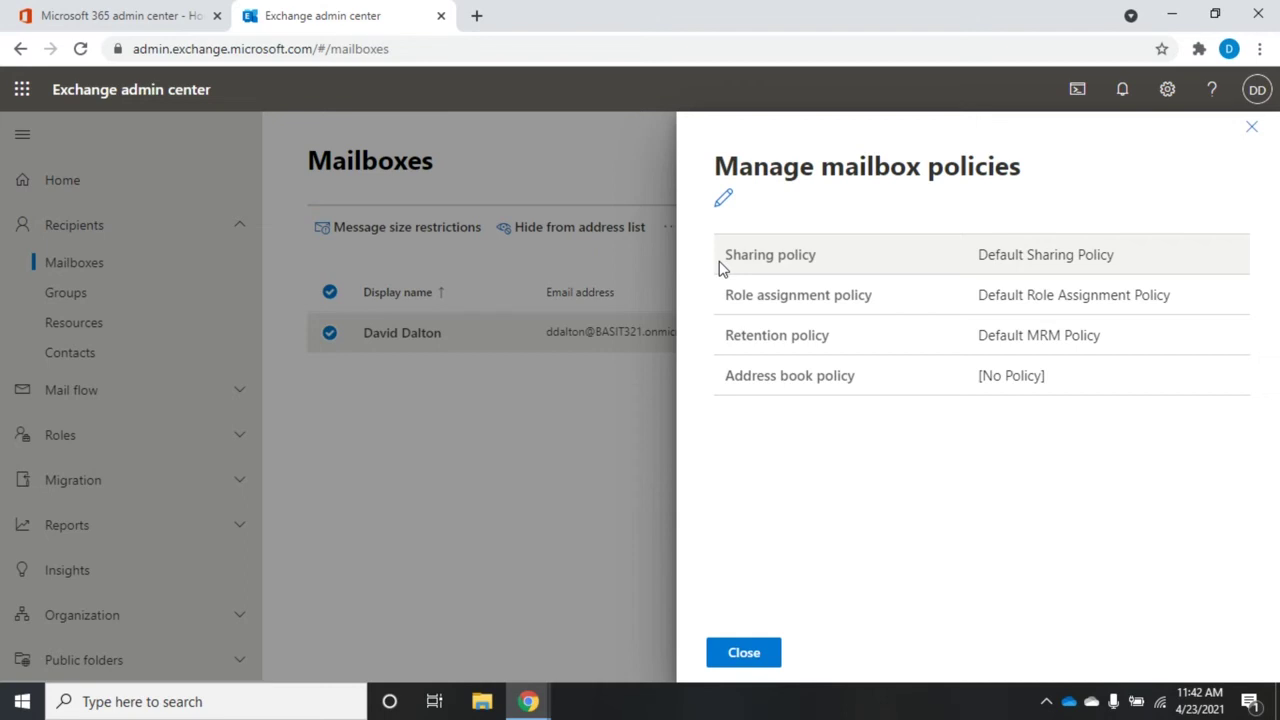
# Step: Examine the available role assignment, sharing and retention policy choices for the mailbox, and close its details without saving changes
pyautogui.click(723, 204)
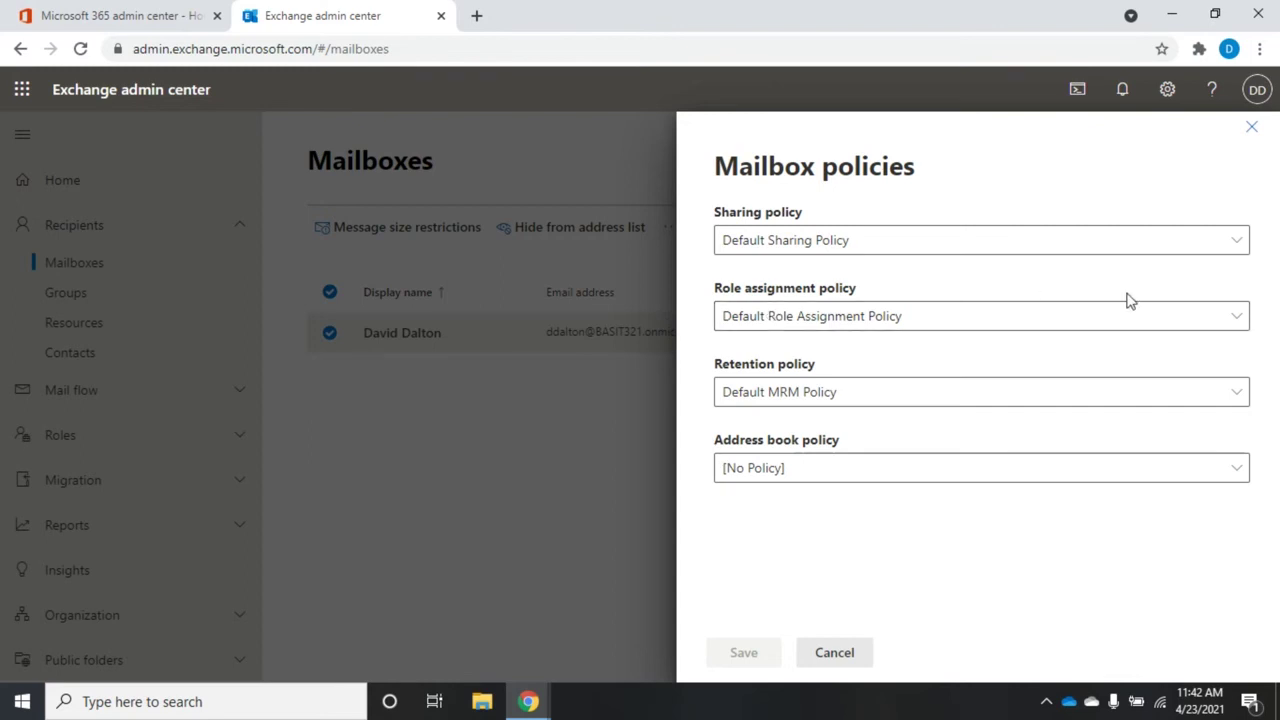
pyautogui.click(1240, 316)
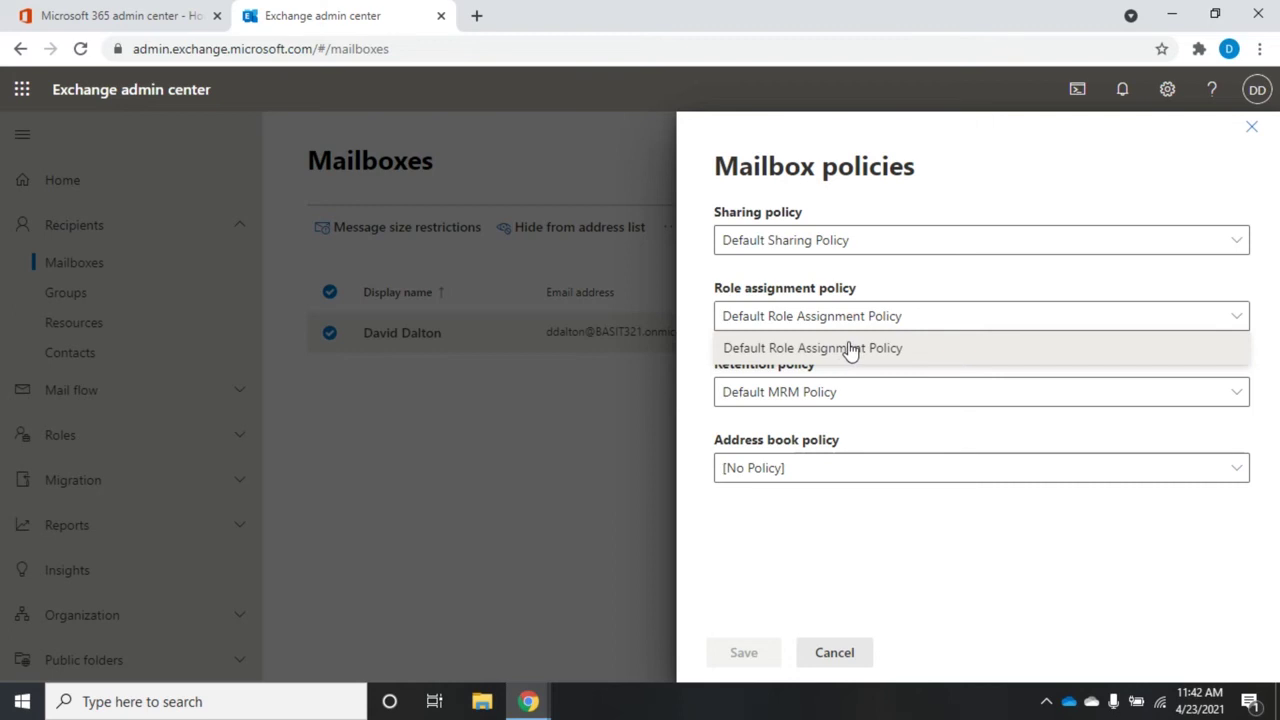
pyautogui.click(885, 285)
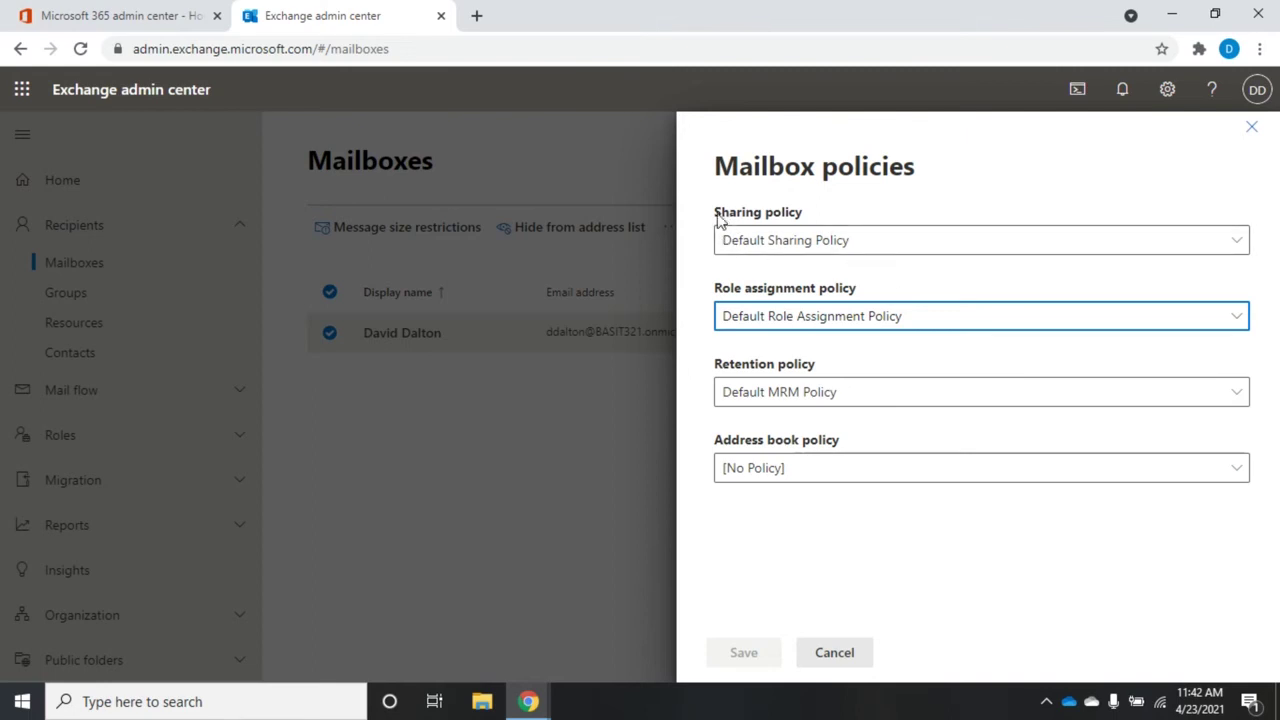
pyautogui.click(907, 246)
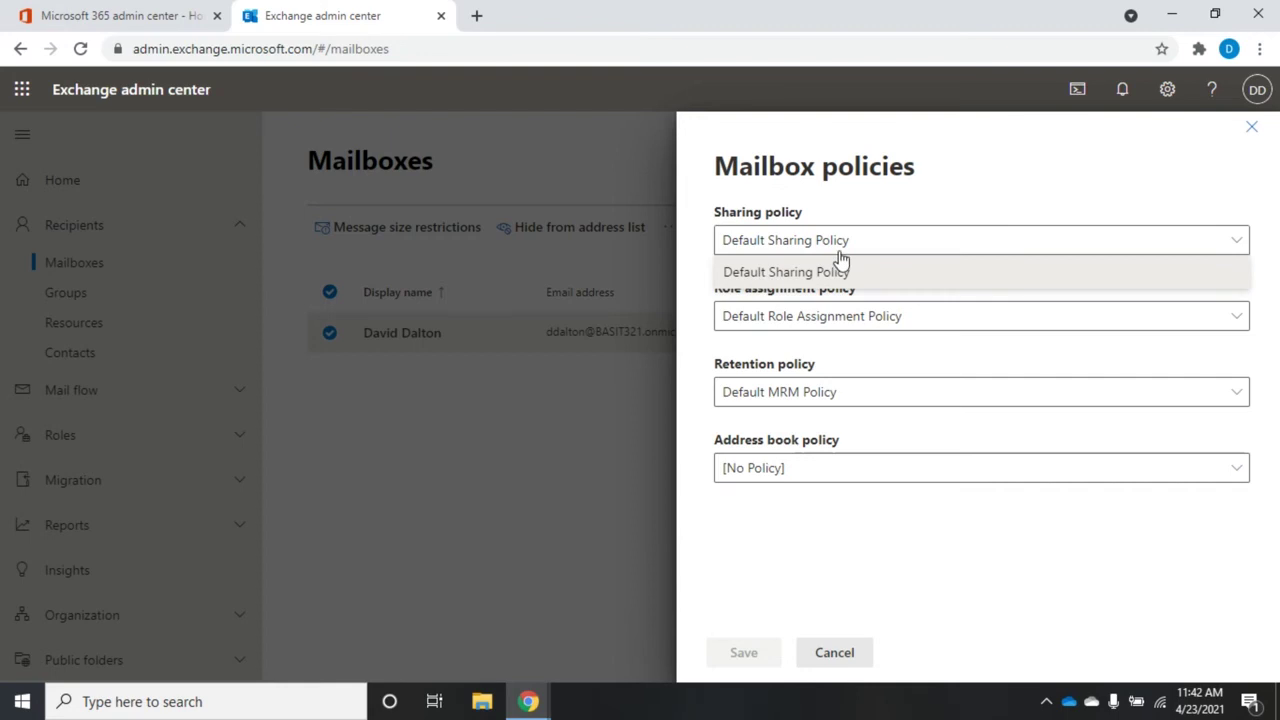
pyautogui.click(893, 211)
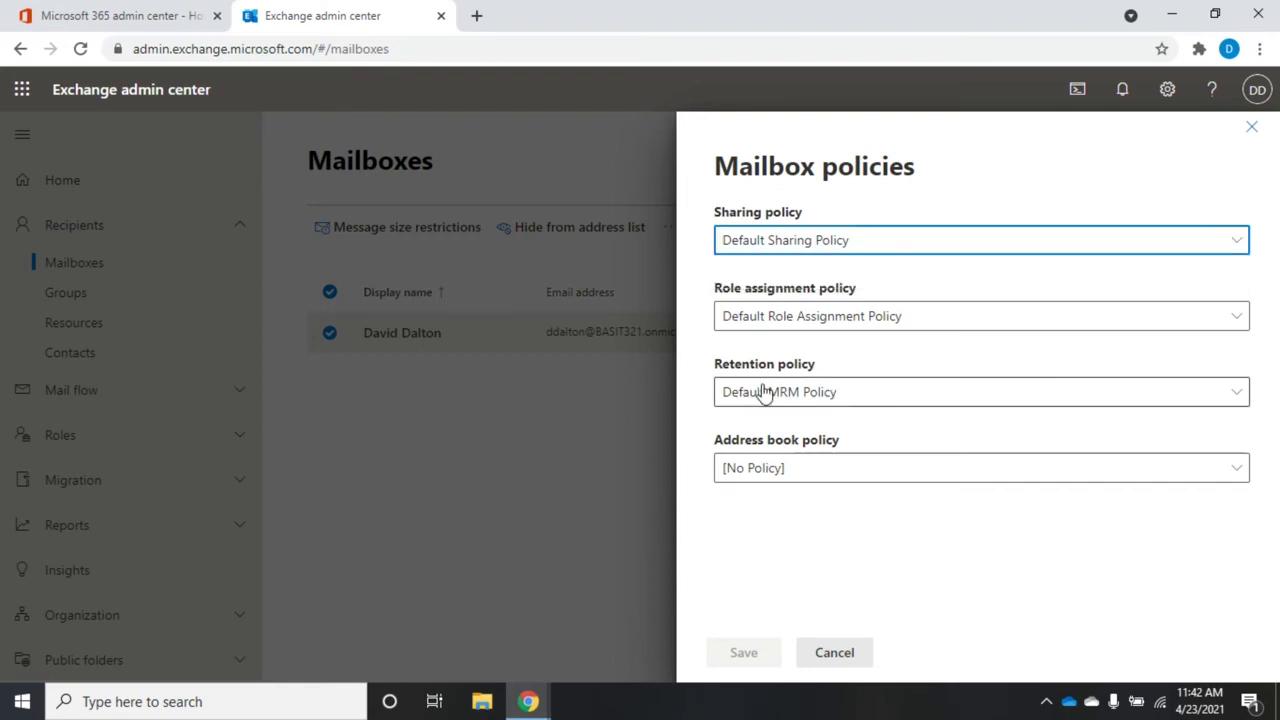
pyautogui.click(818, 396)
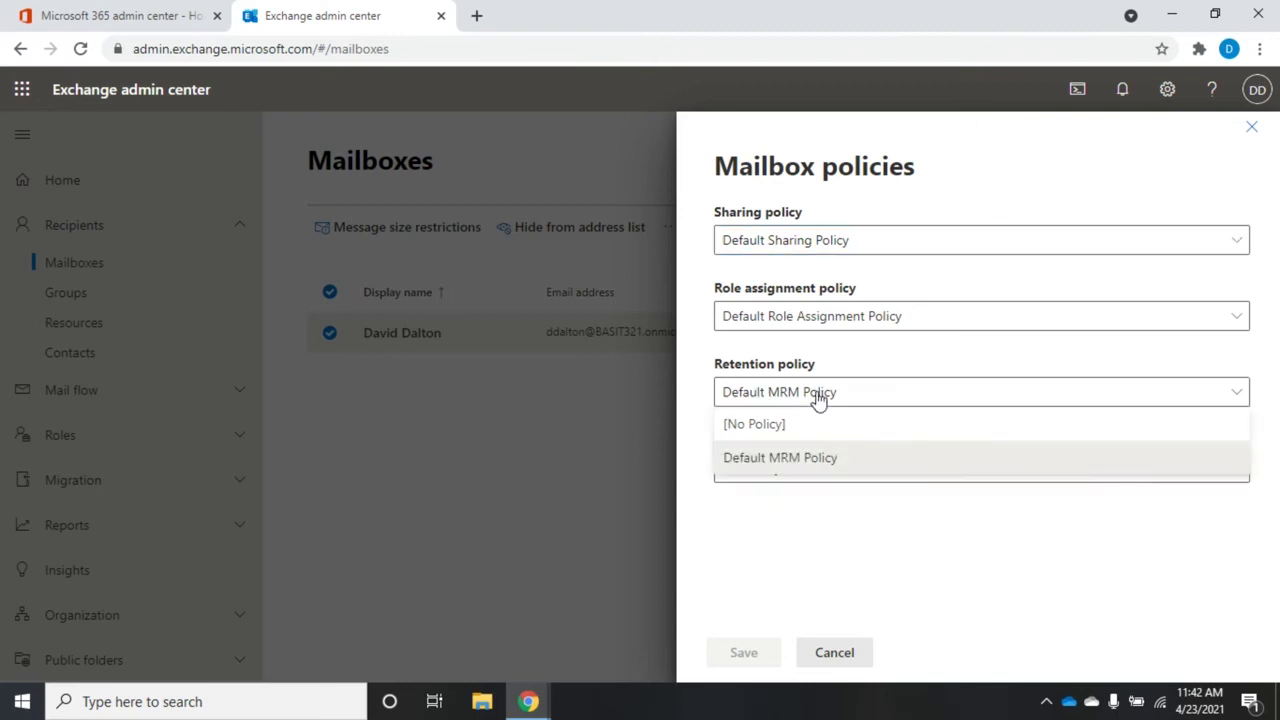
pyautogui.click(818, 396)
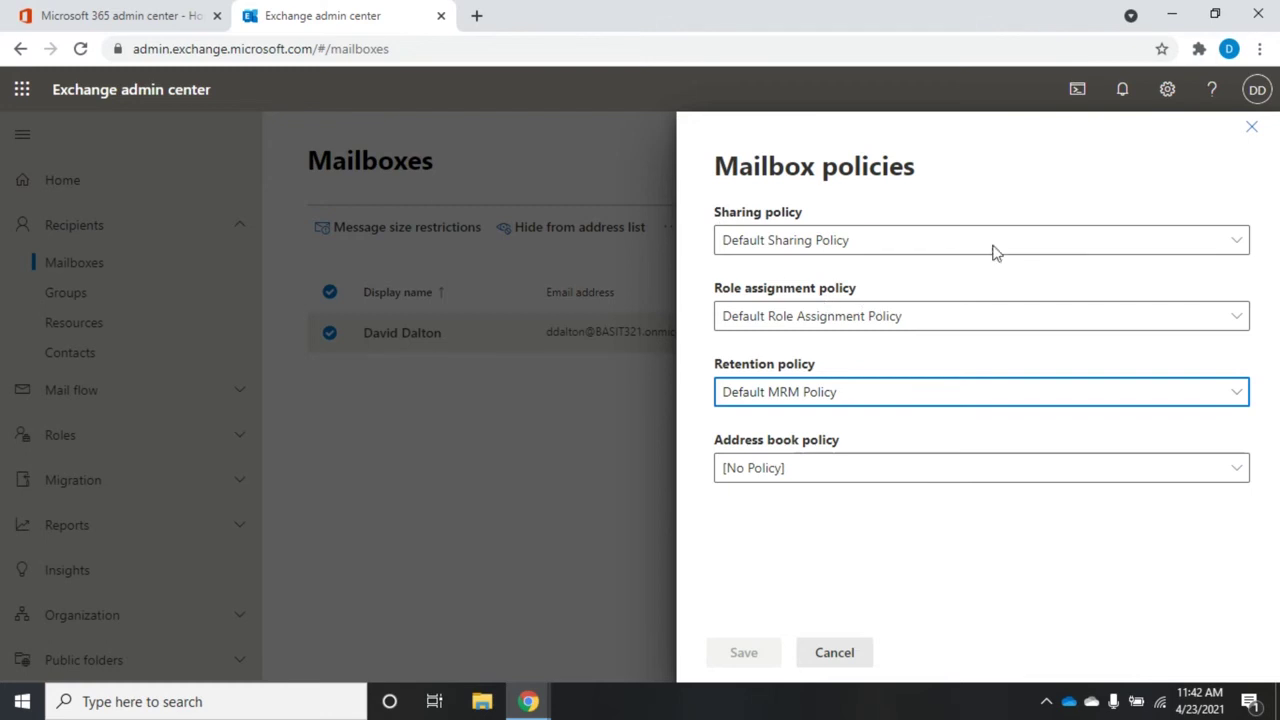
pyautogui.click(1252, 128)
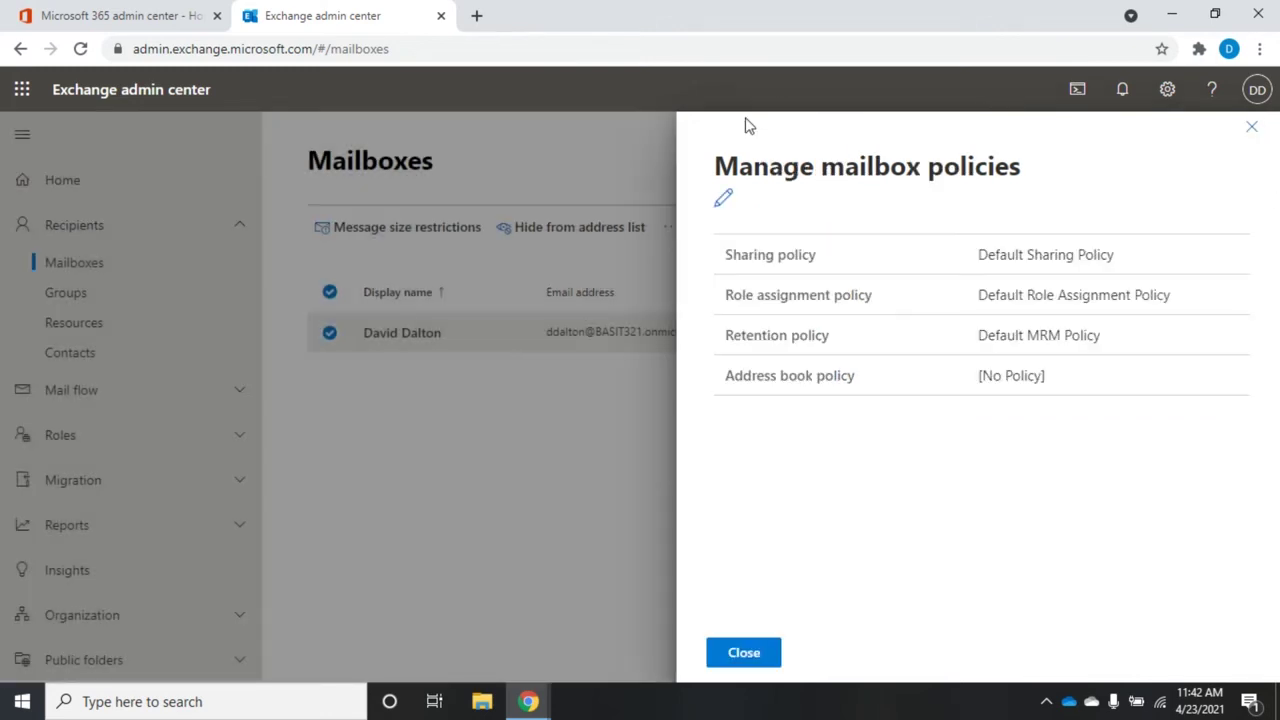
pyautogui.click(1252, 129)
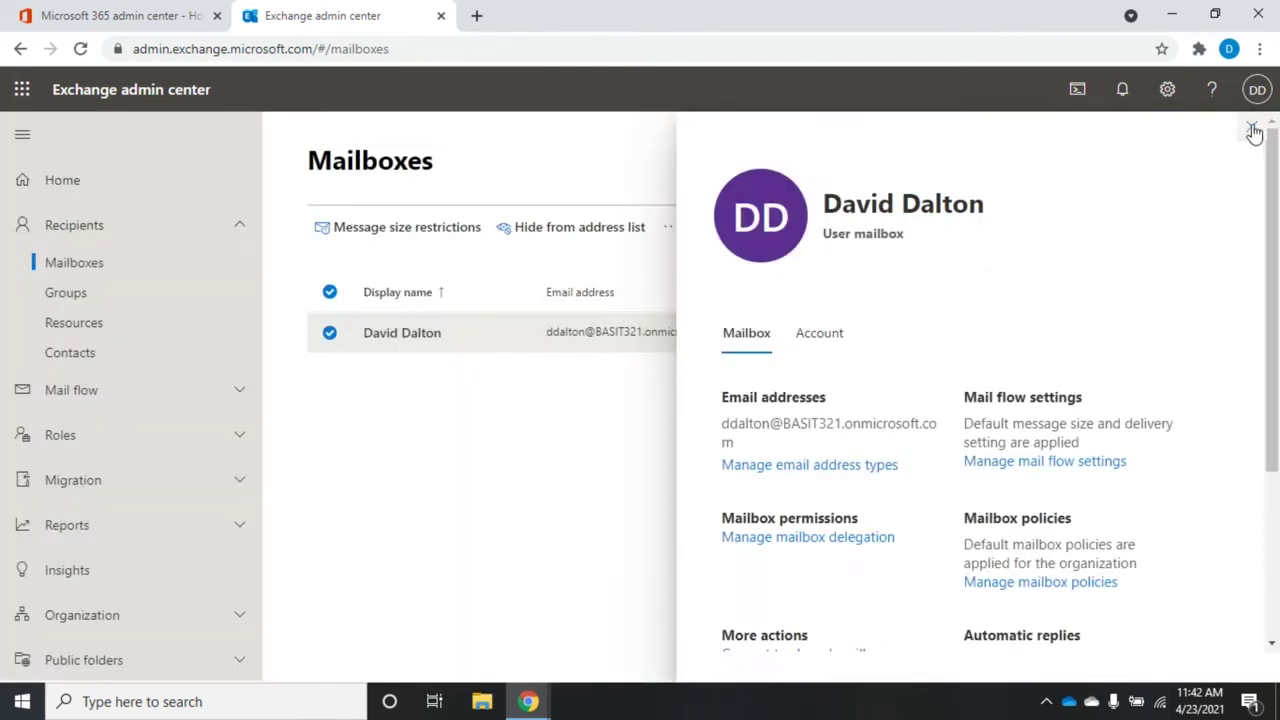
pyautogui.click(1254, 128)
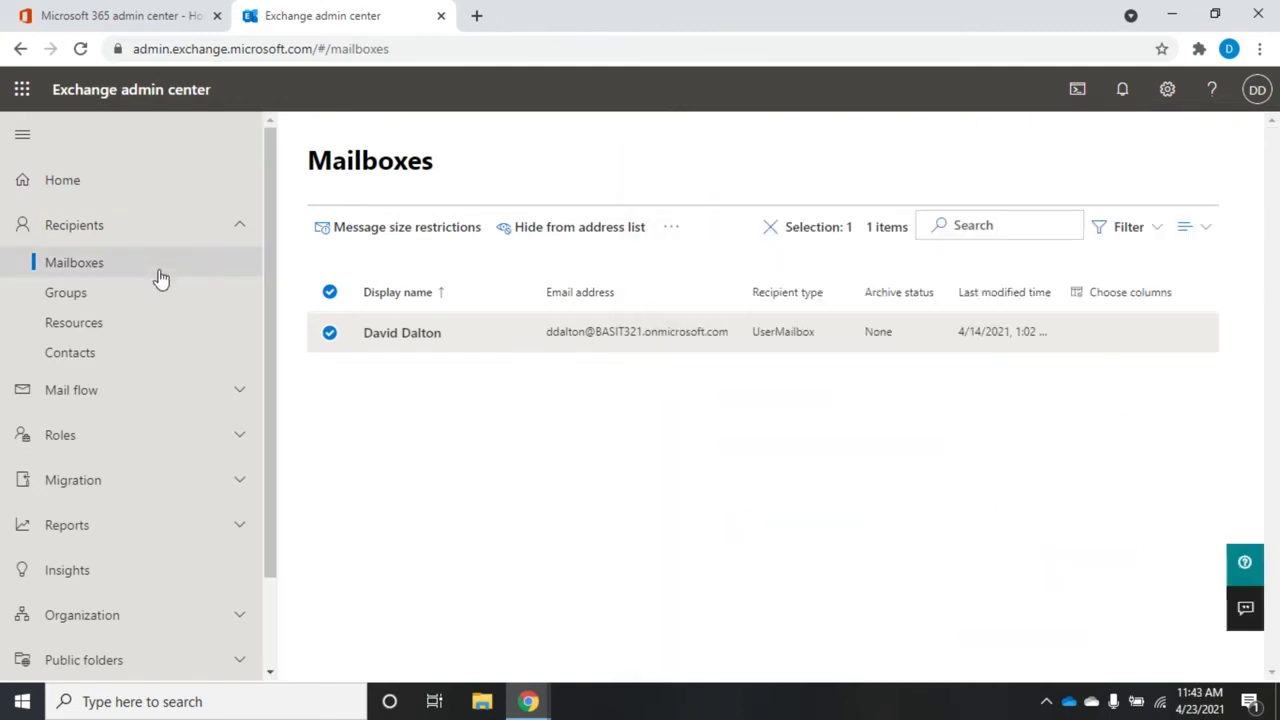
# Step: Open the organization's Sharing settings and bring the Individual Sharing policies into view
pyautogui.click(237, 229)
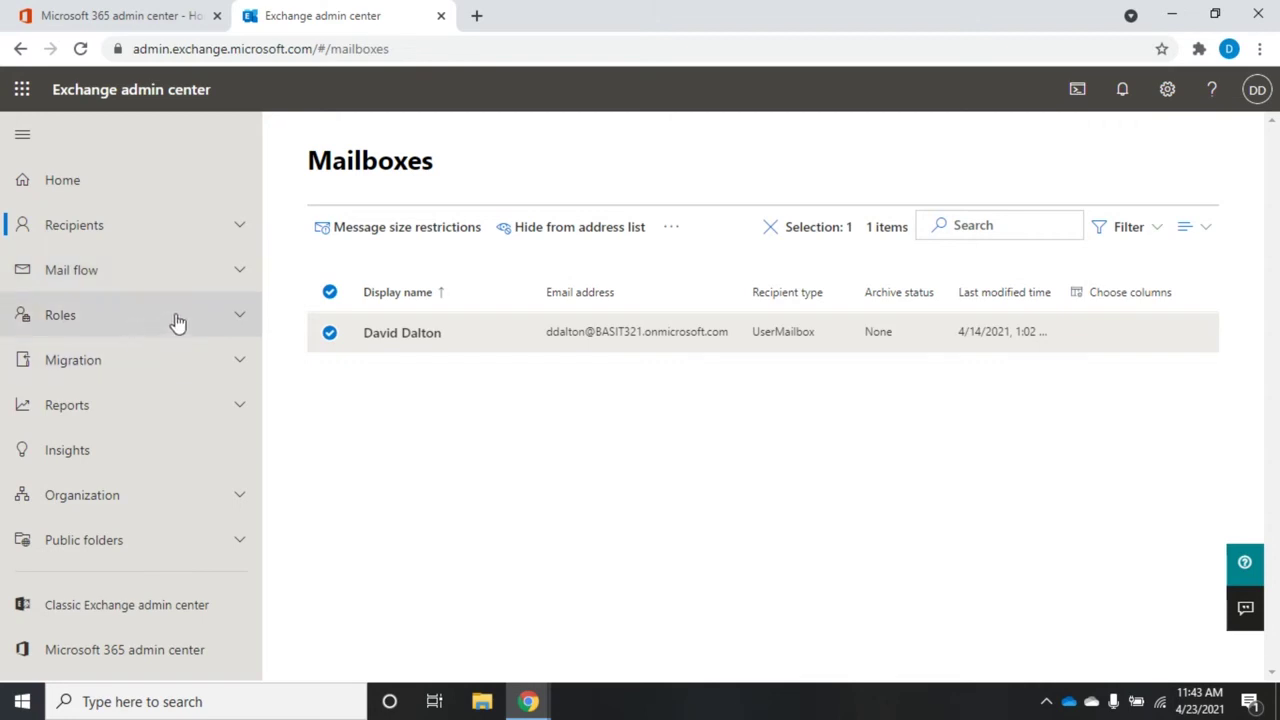
pyautogui.click(148, 503)
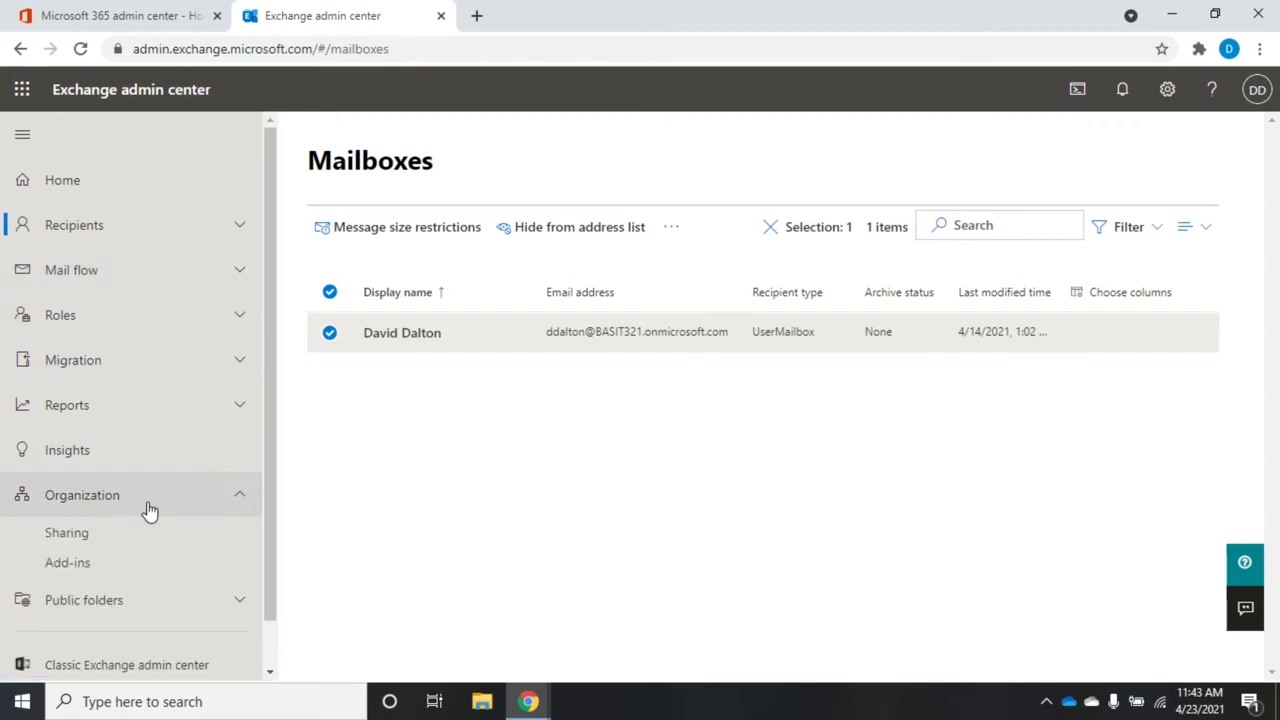
pyautogui.click(76, 536)
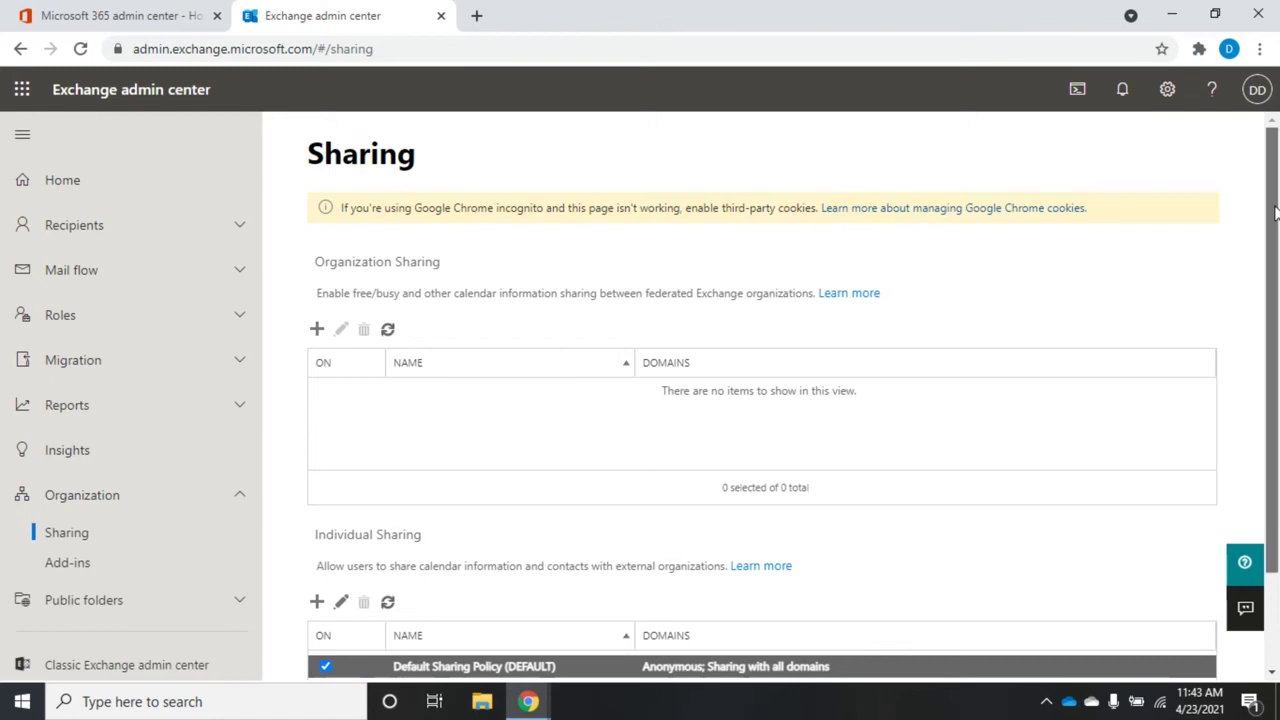
pyautogui.moveTo(1274, 222); pyautogui.dragTo(1277, 330)
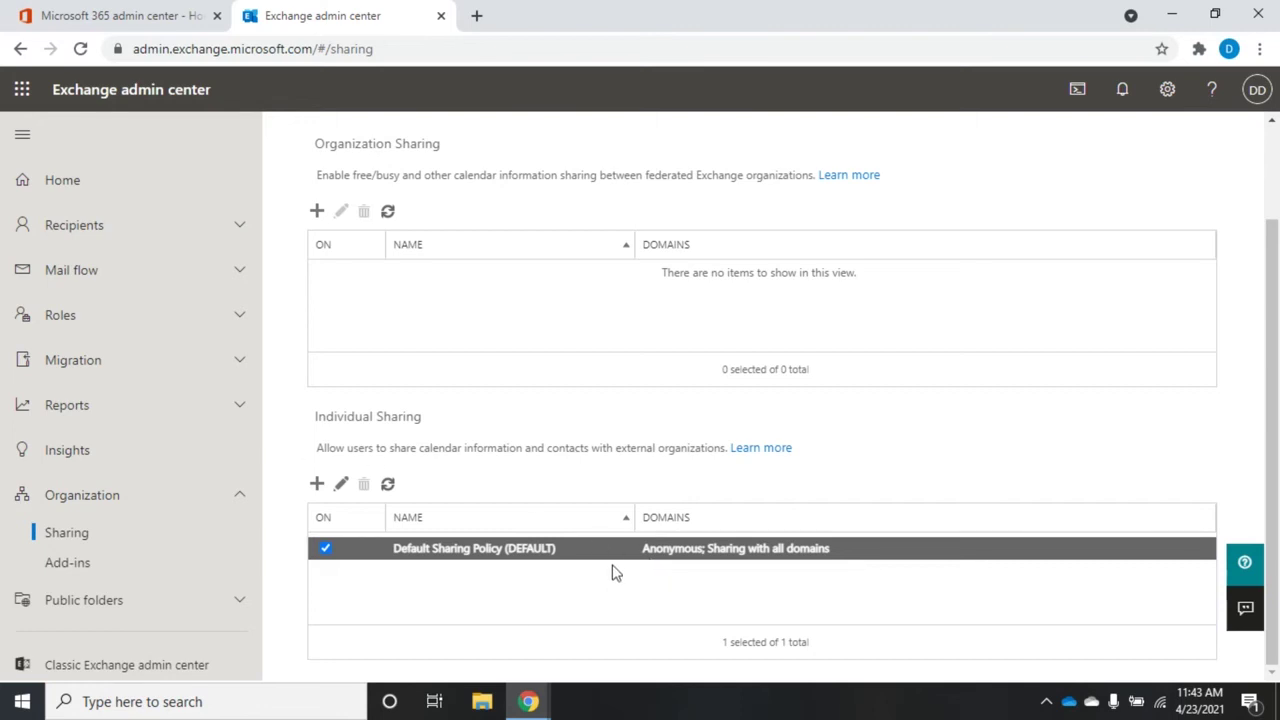
# Step: Examine the Anonymous domain's sharing rule in the Default Sharing Policy, and close the policy without saving
pyautogui.click(341, 487)
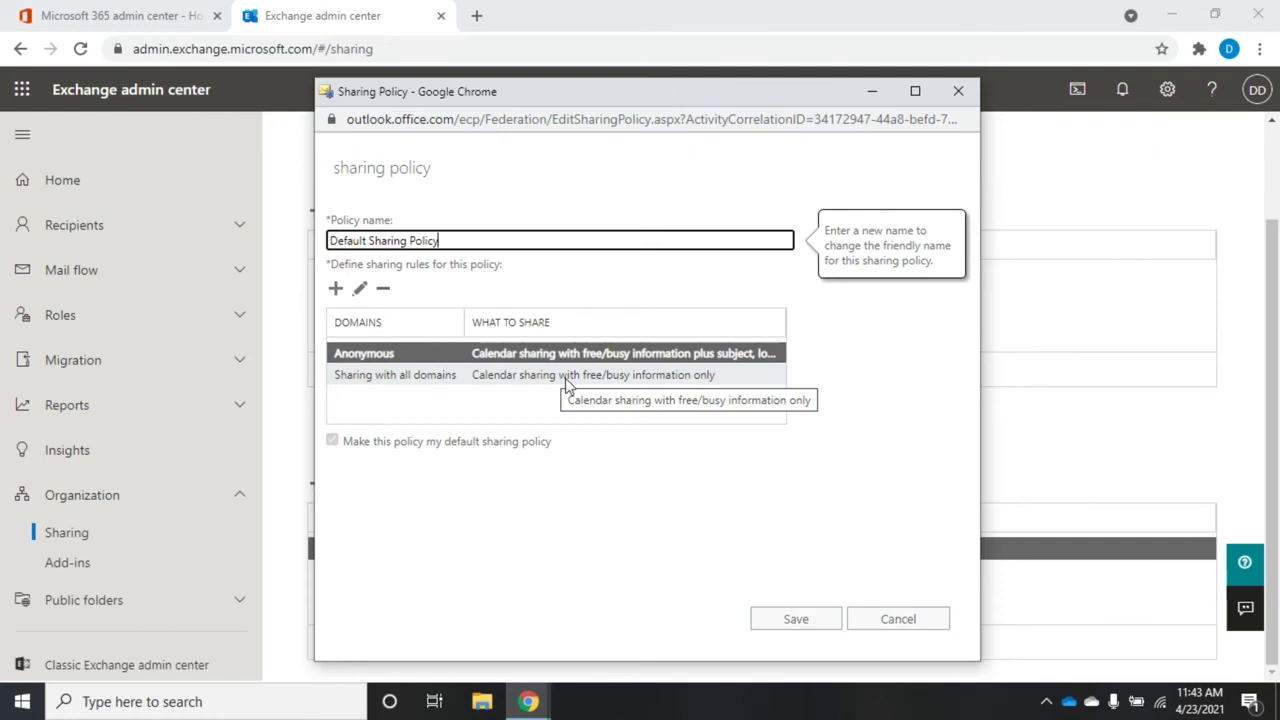
pyautogui.doubleClick(412, 367)
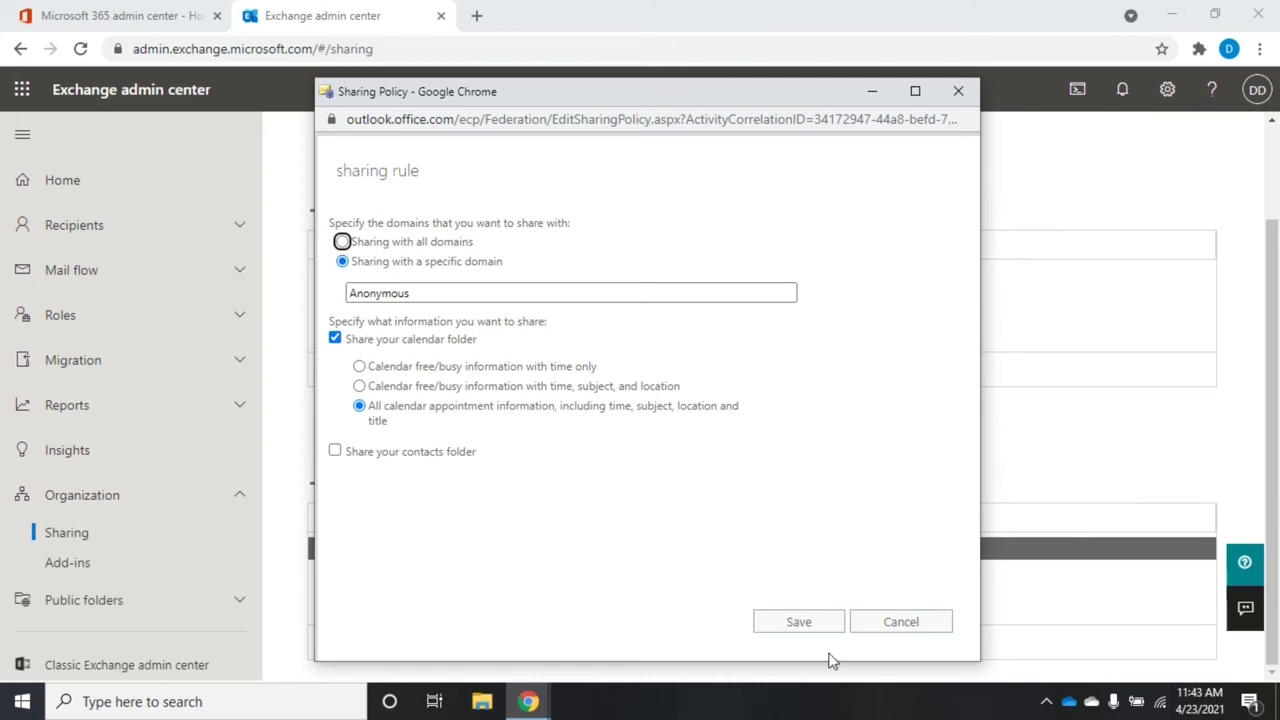
pyautogui.click(916, 626)
pyautogui.click(897, 620)
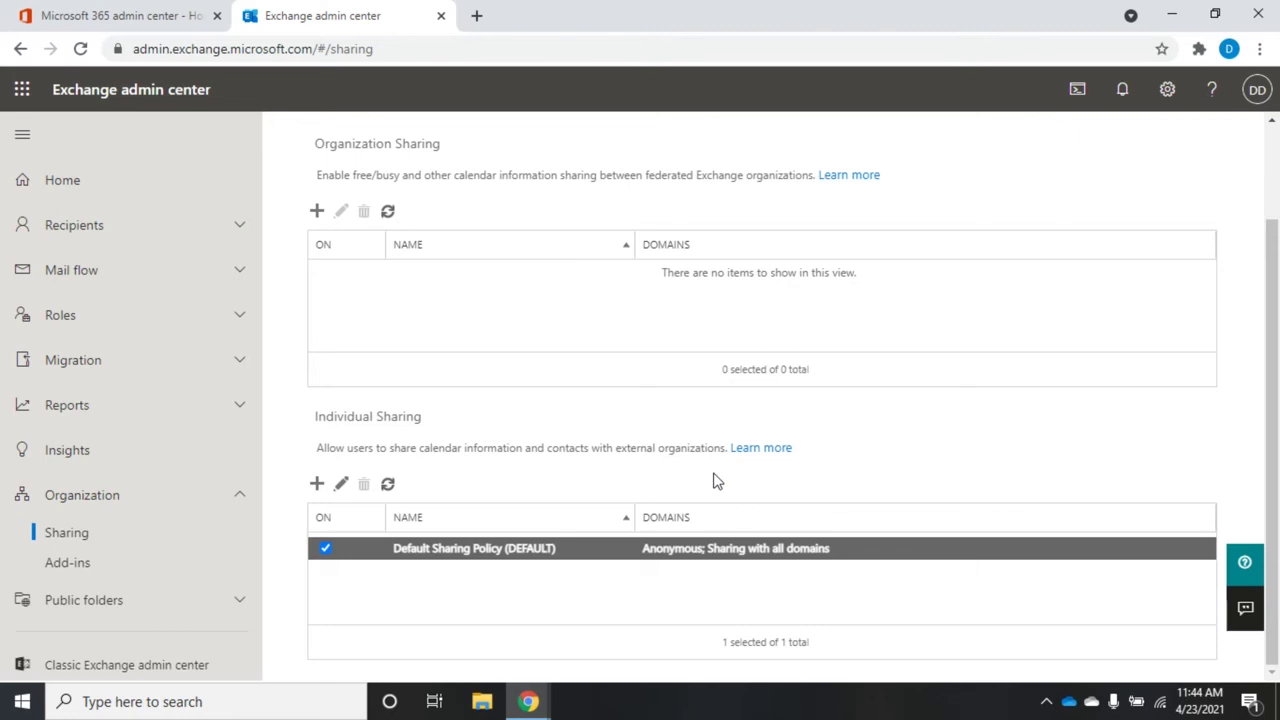
# Step: Leave the Sharing settings and switch to the Classic Exchange admin center
pyautogui.click(236, 498)
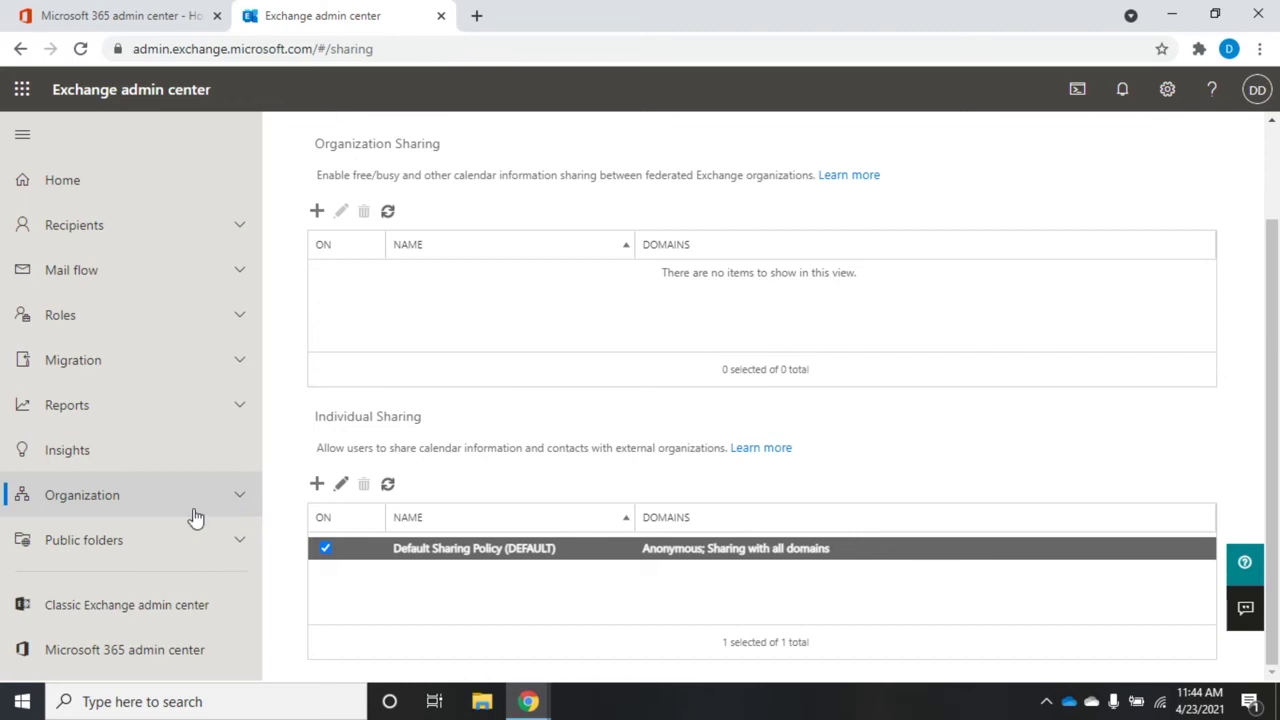
pyautogui.moveTo(1273, 277); pyautogui.dragTo(1275, 140)
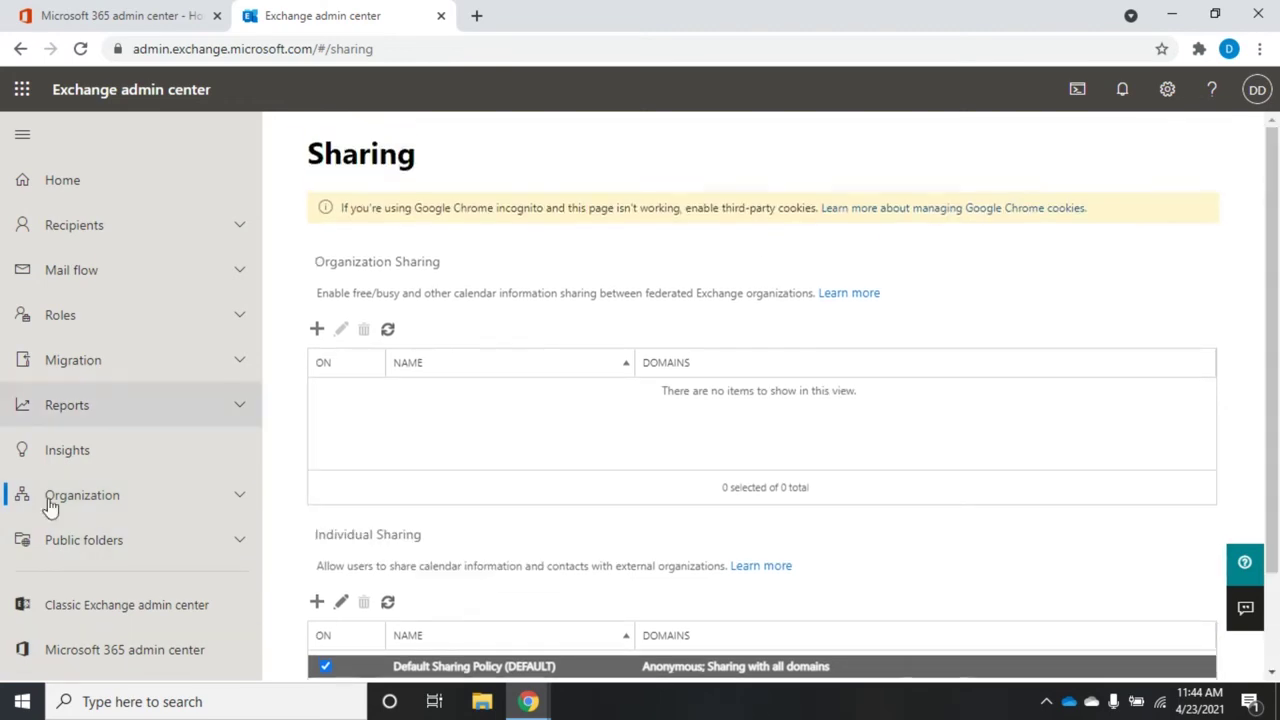
pyautogui.click(87, 607)
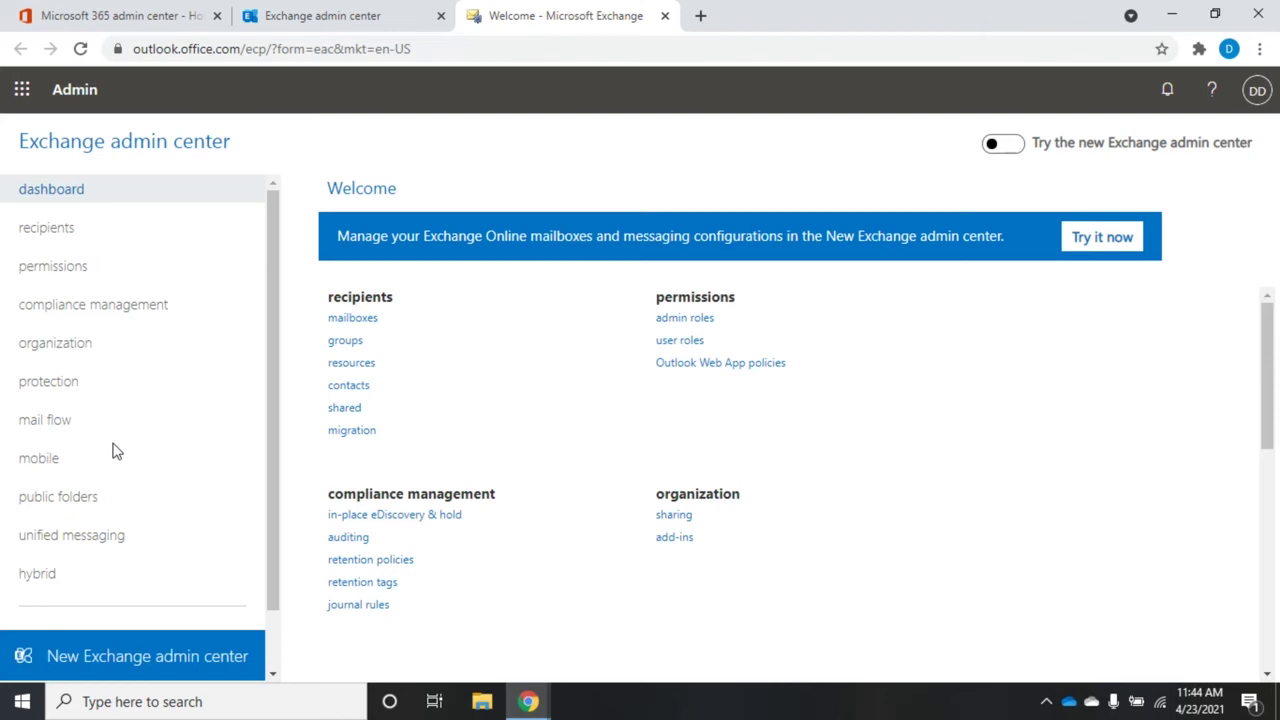
# Step: Open the Default Role Assignment Policy under the user role permissions for editing, and widen its window to show the contact information roles
pyautogui.click(77, 273)
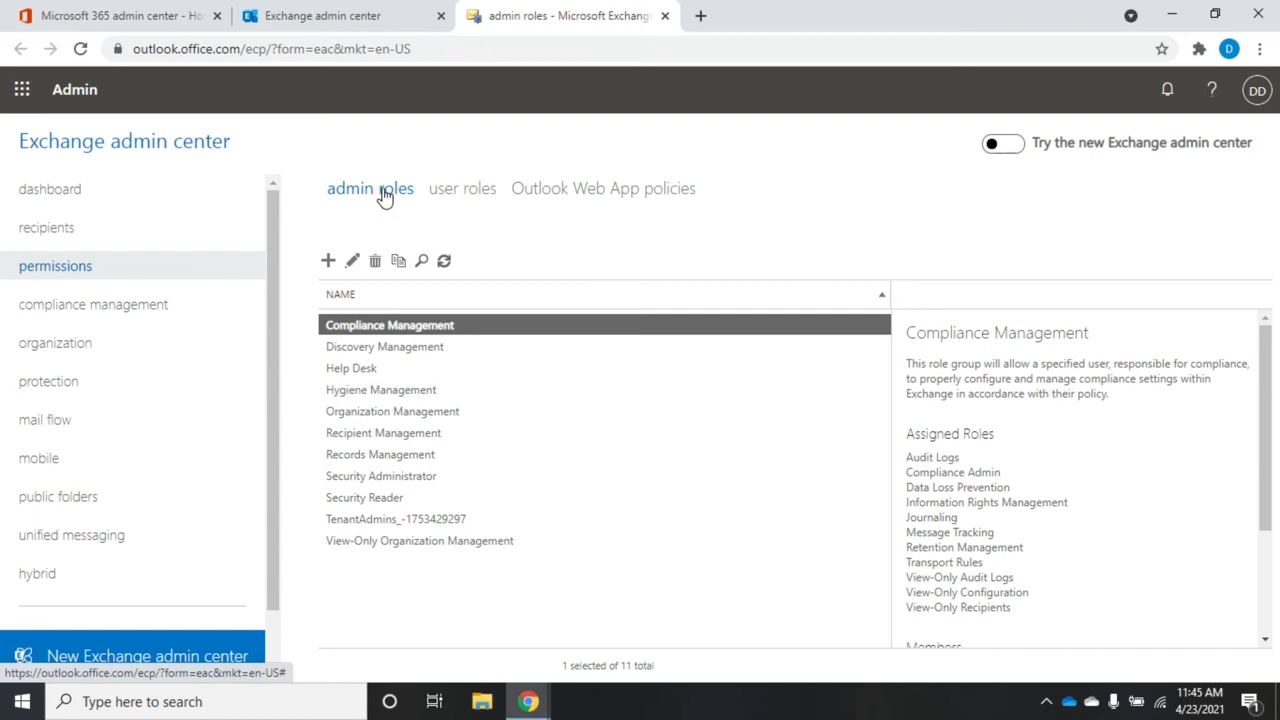
pyautogui.click(470, 197)
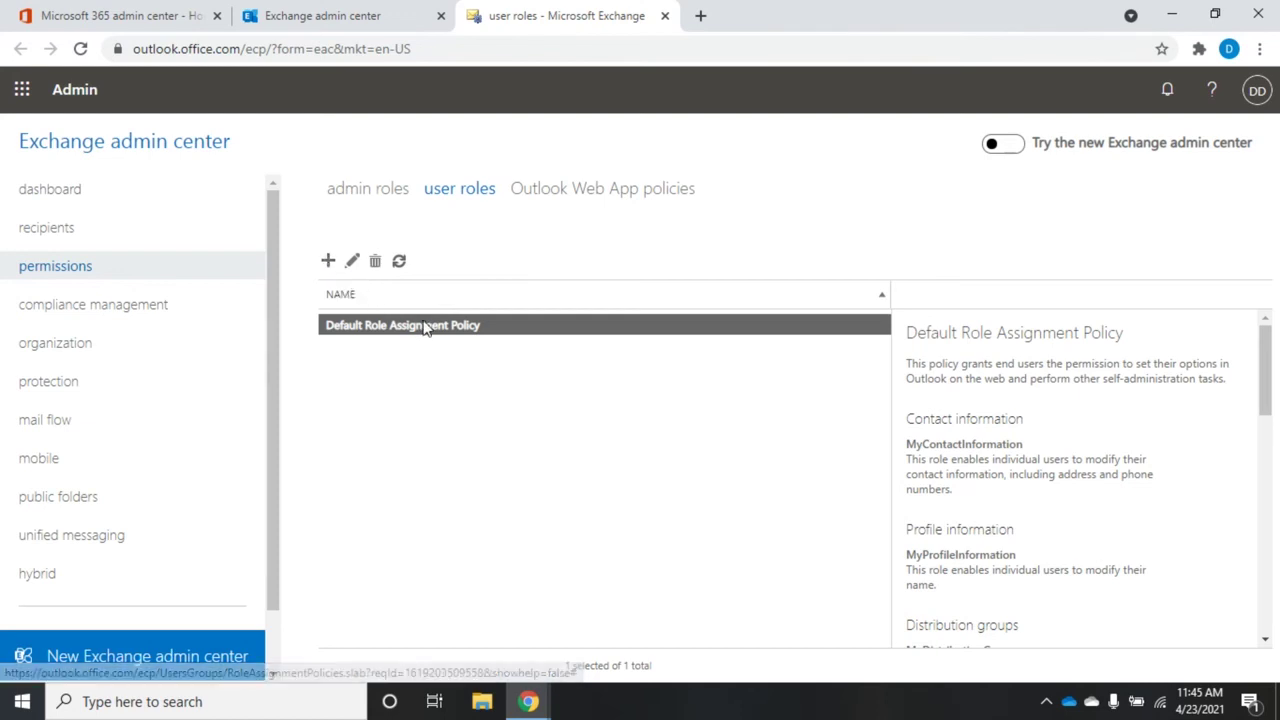
pyautogui.click(352, 263)
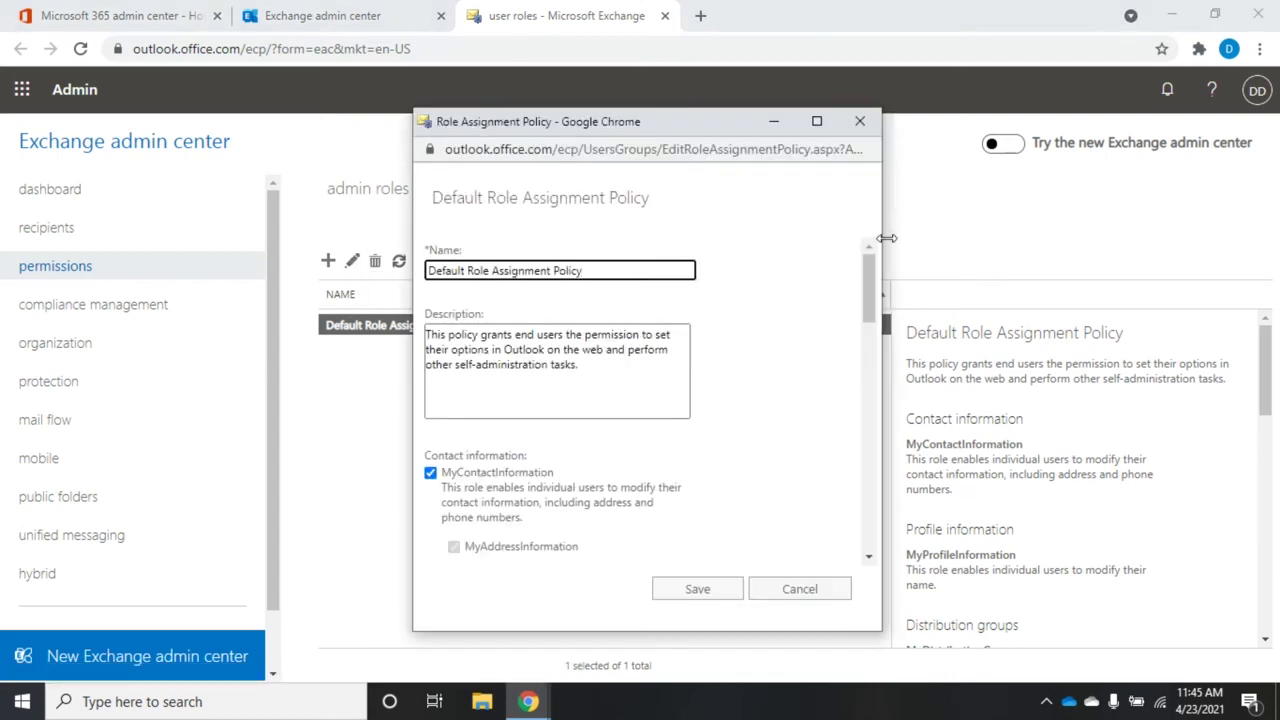
pyautogui.moveTo(883, 236); pyautogui.dragTo(1086, 237)
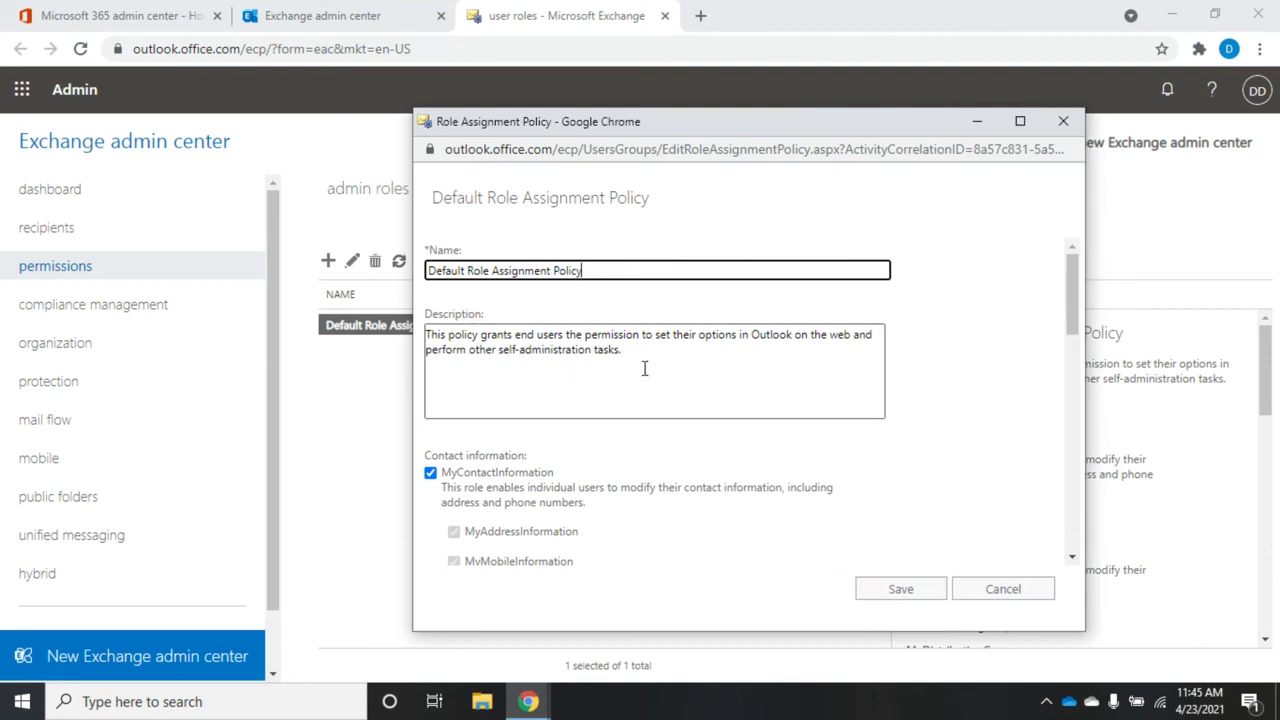
pyautogui.moveTo(1069, 262); pyautogui.dragTo(1077, 327)
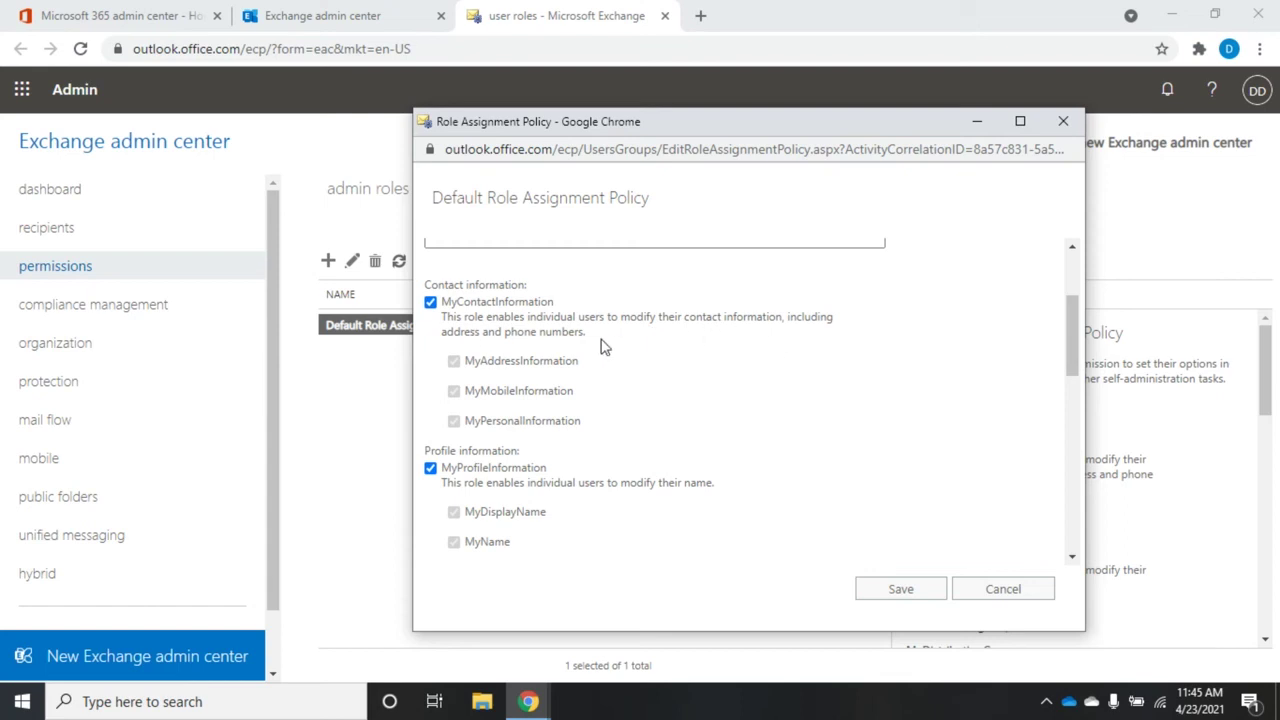
# Step: Clear the MyContactInformation role in the Default Role Assignment Policy
pyautogui.click(431, 304)
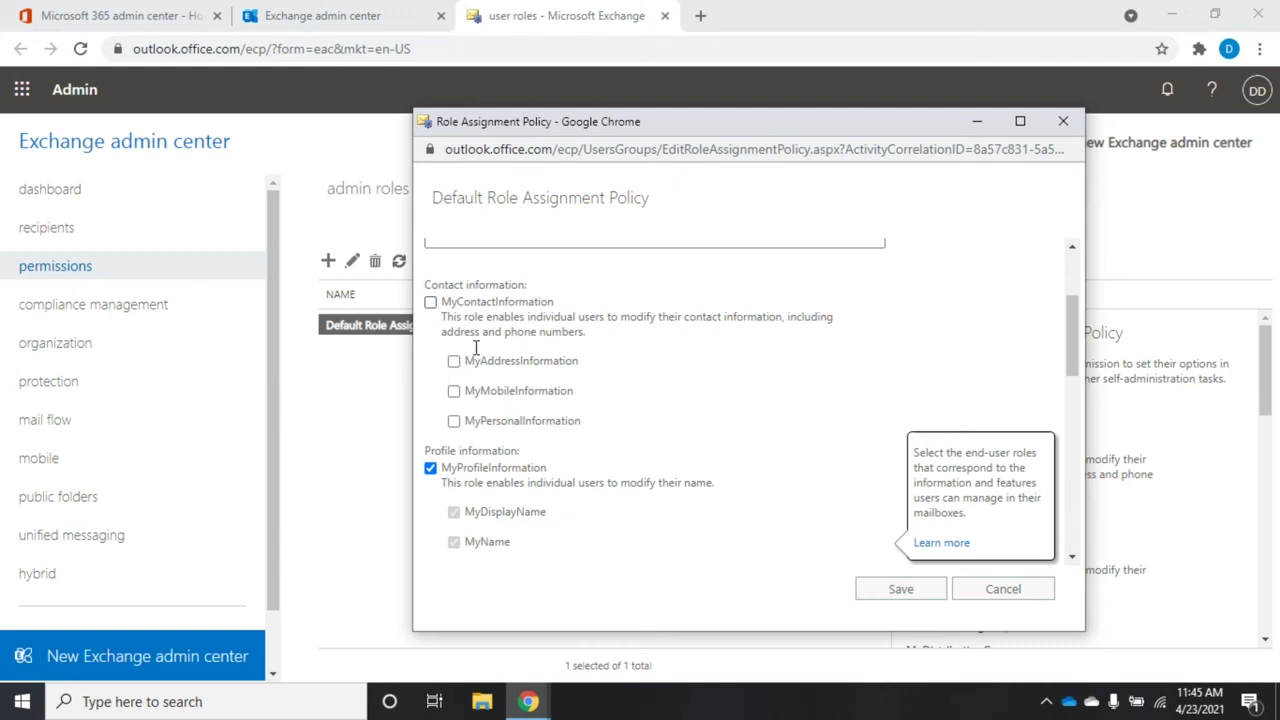
pyautogui.click(431, 304)
pyautogui.click(431, 304)
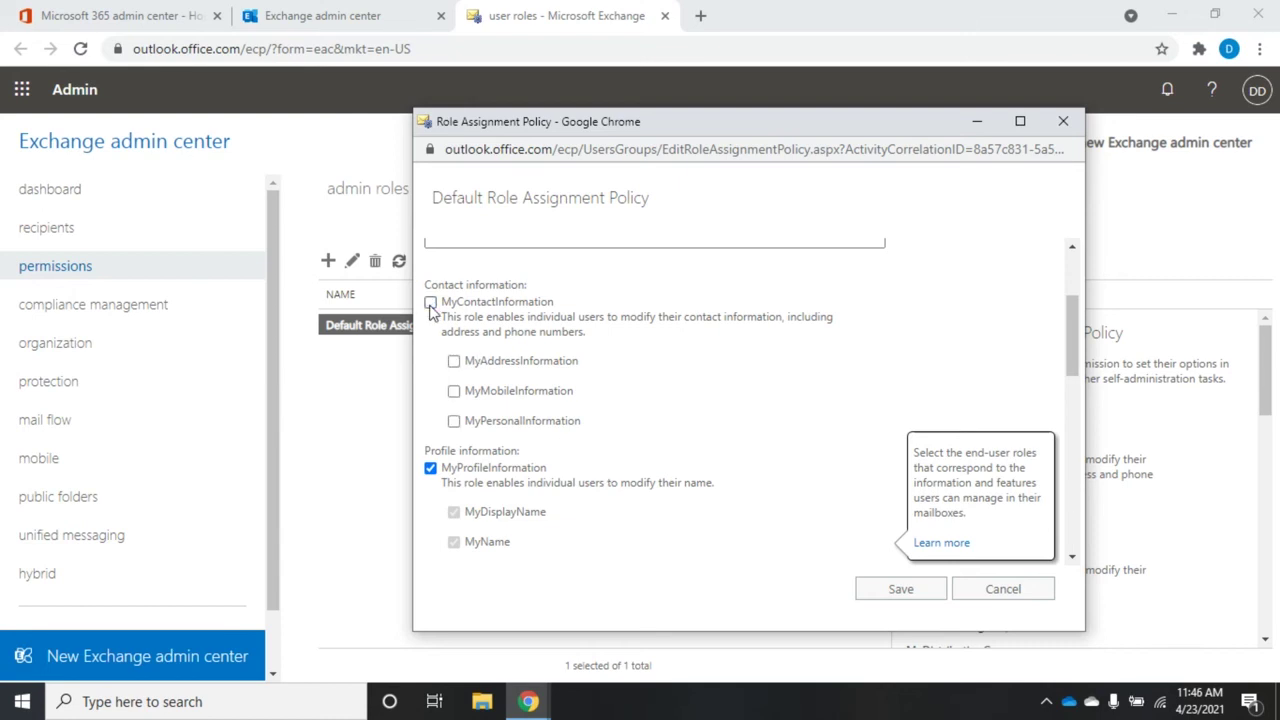
# Step: Toggle the address and contact information roles, review the remaining roles in the Default Role Assignment Policy, and close it without saving
pyautogui.click(454, 362)
pyautogui.click(431, 304)
pyautogui.moveTo(1076, 340); pyautogui.dragTo(1086, 393)
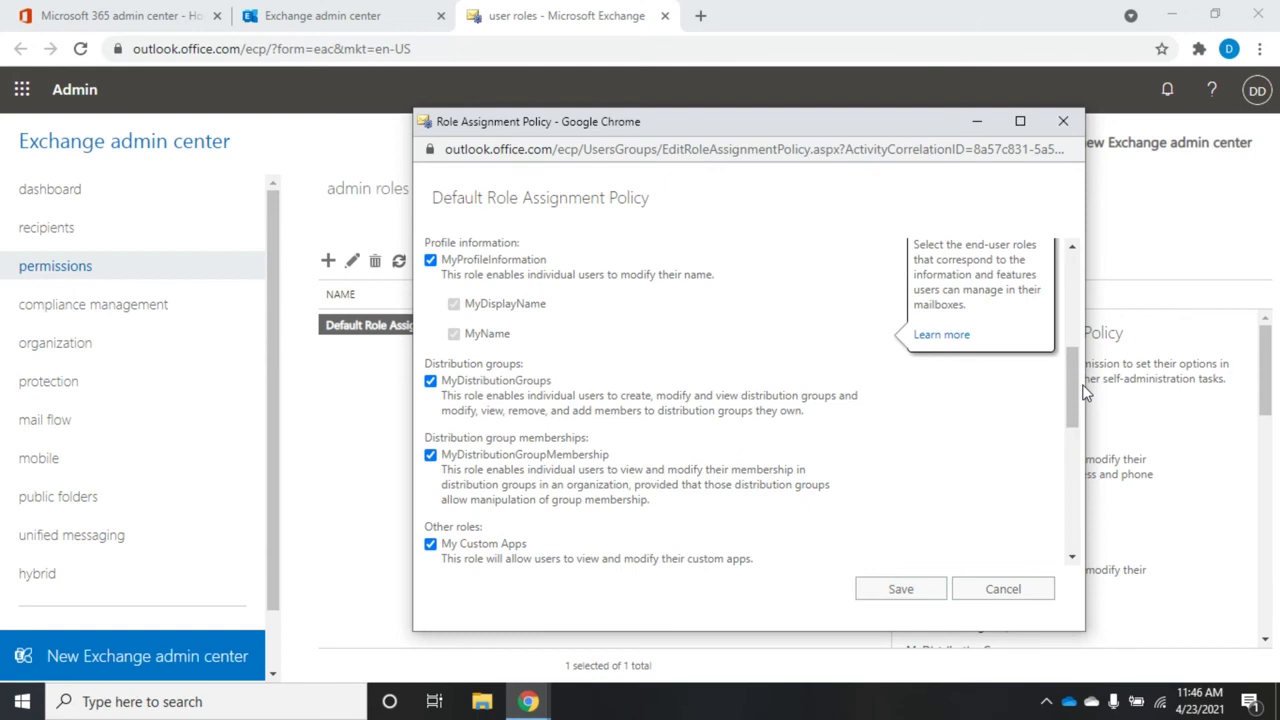
pyautogui.moveTo(1073, 404); pyautogui.dragTo(1088, 527)
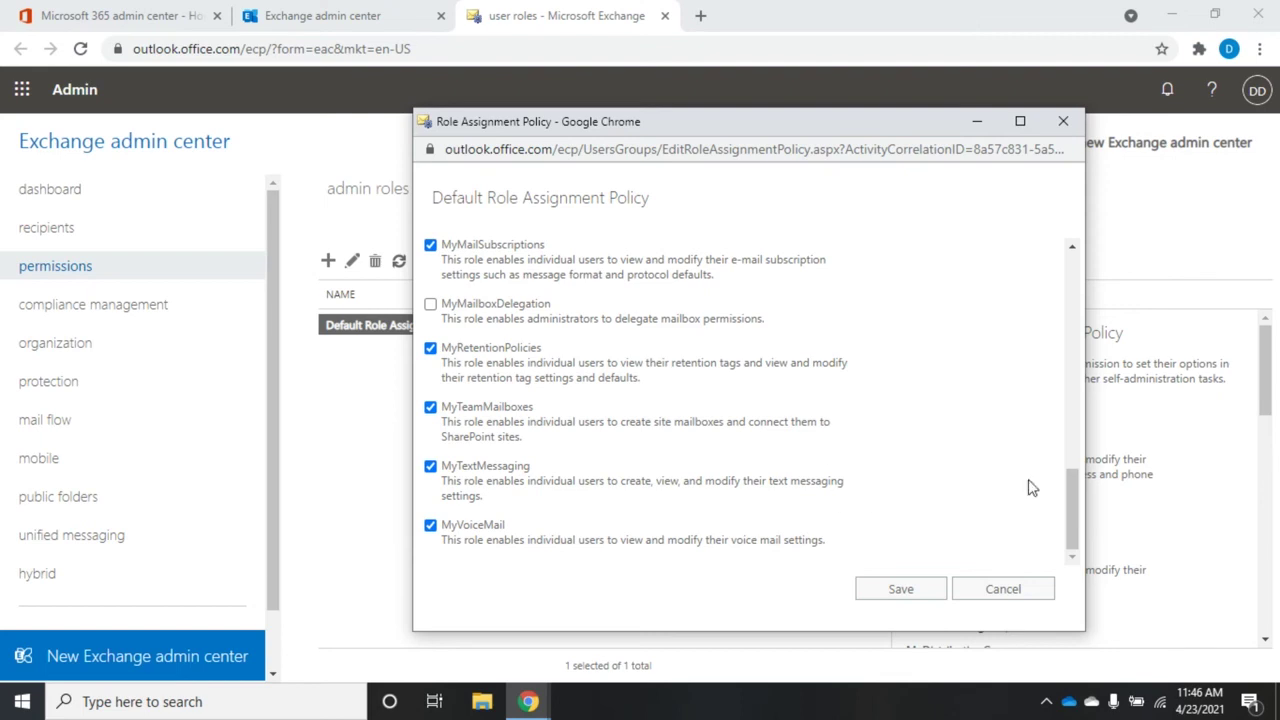
pyautogui.click(996, 592)
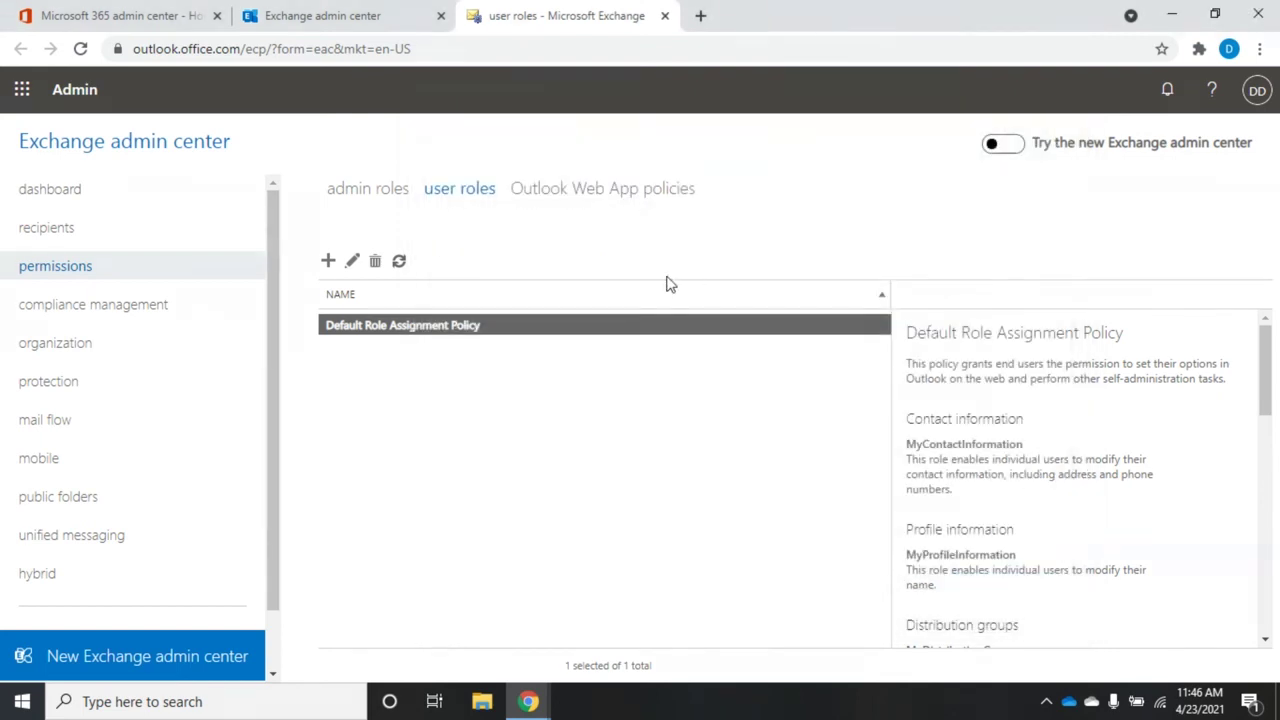
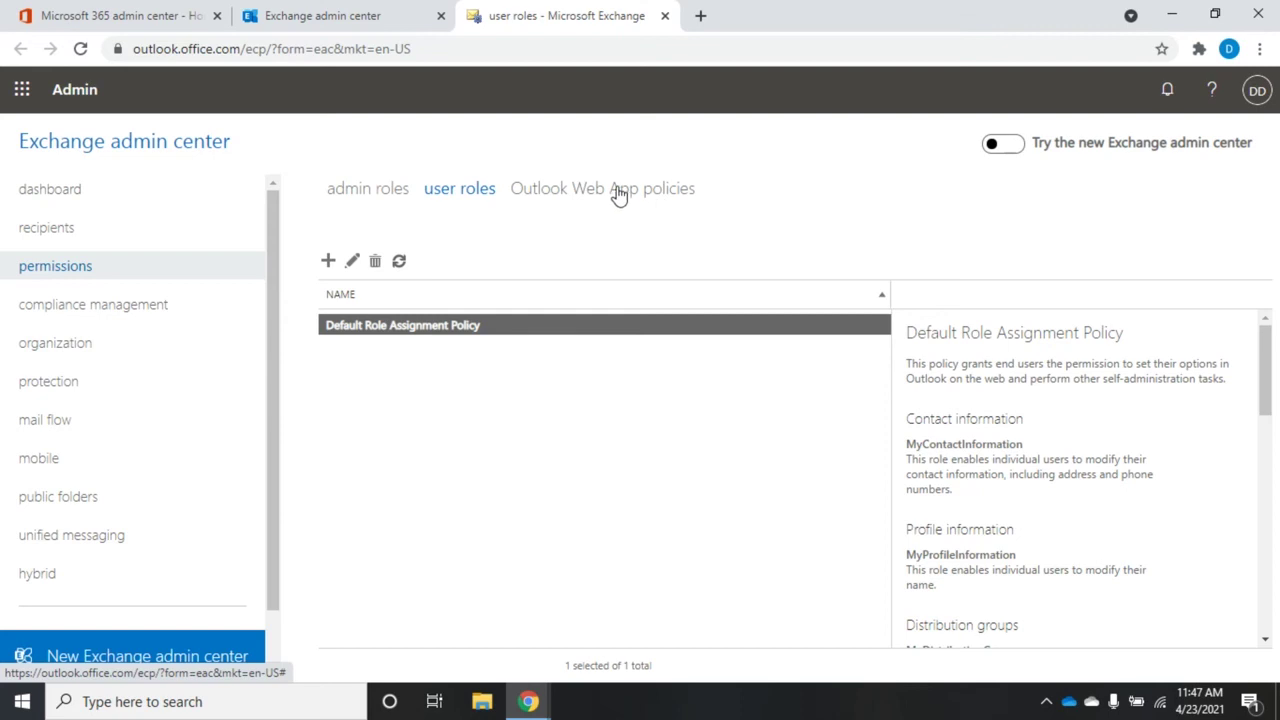
# Step: Examine the features, file access and offline access settings of the OwaMailboxPolicy-Default Outlook Web App policy, and close it without saving
pyautogui.click(613, 190)
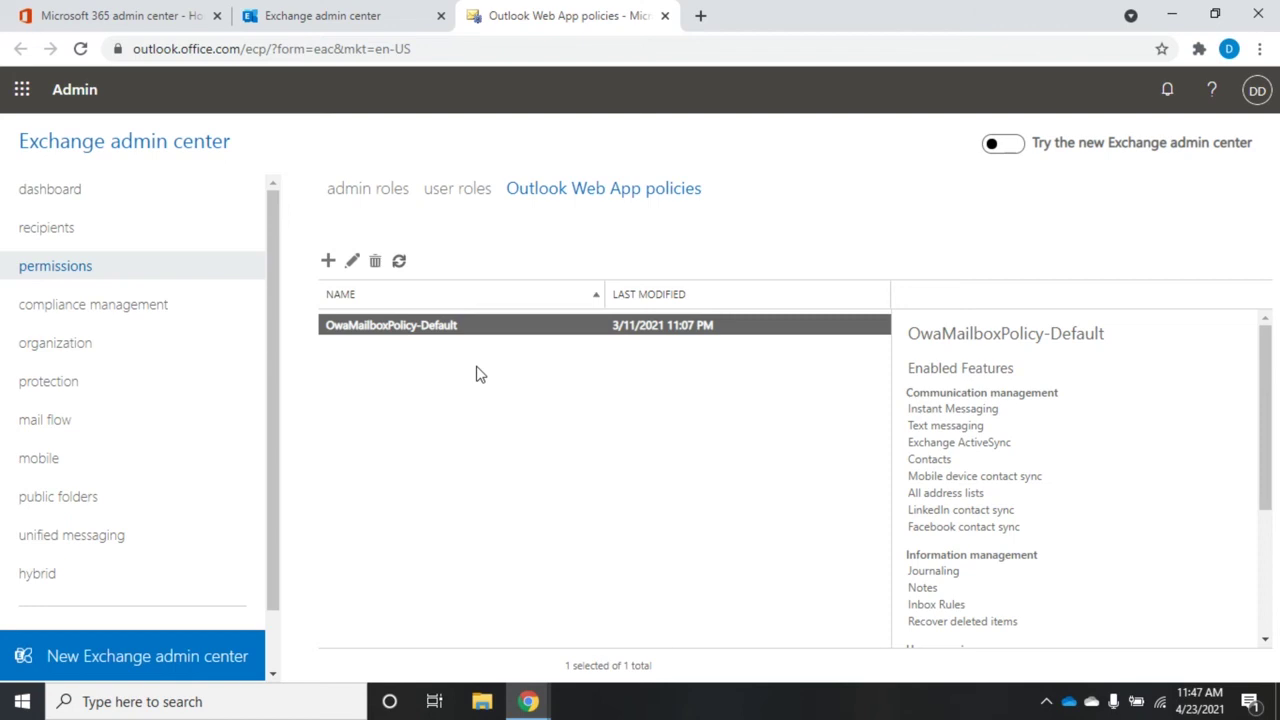
pyautogui.click(353, 262)
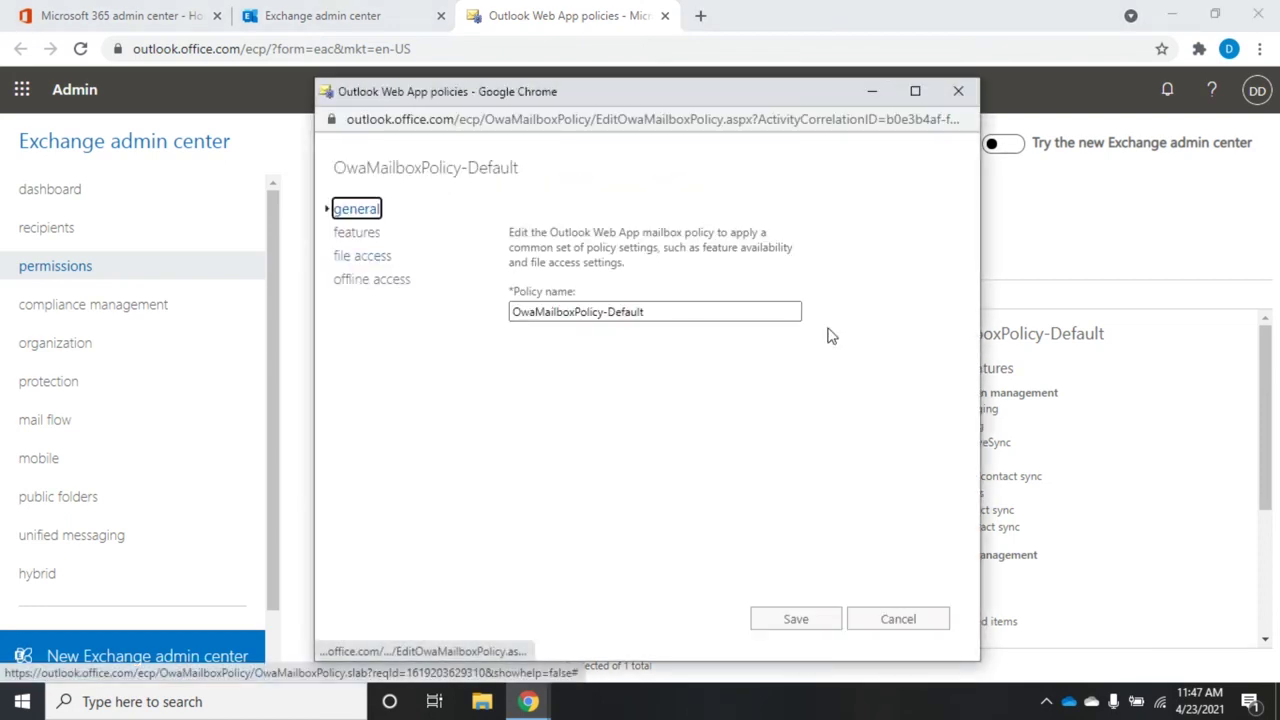
pyautogui.click(366, 237)
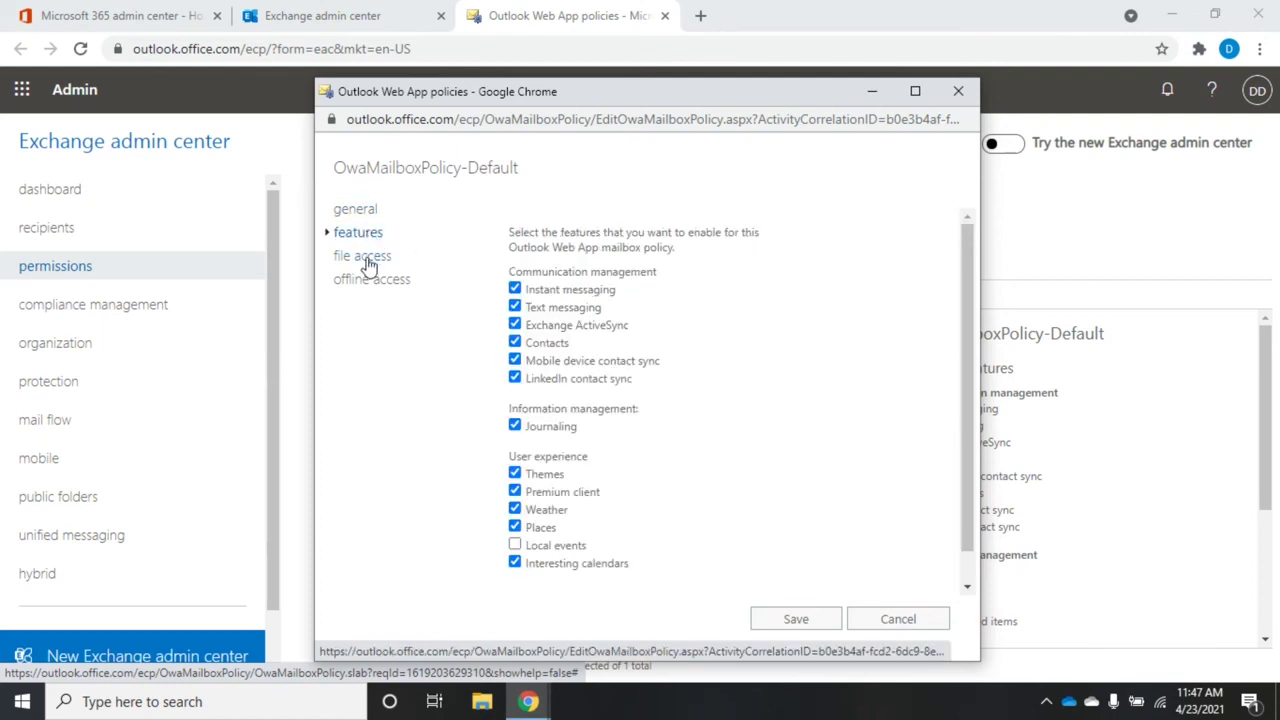
pyautogui.click(368, 262)
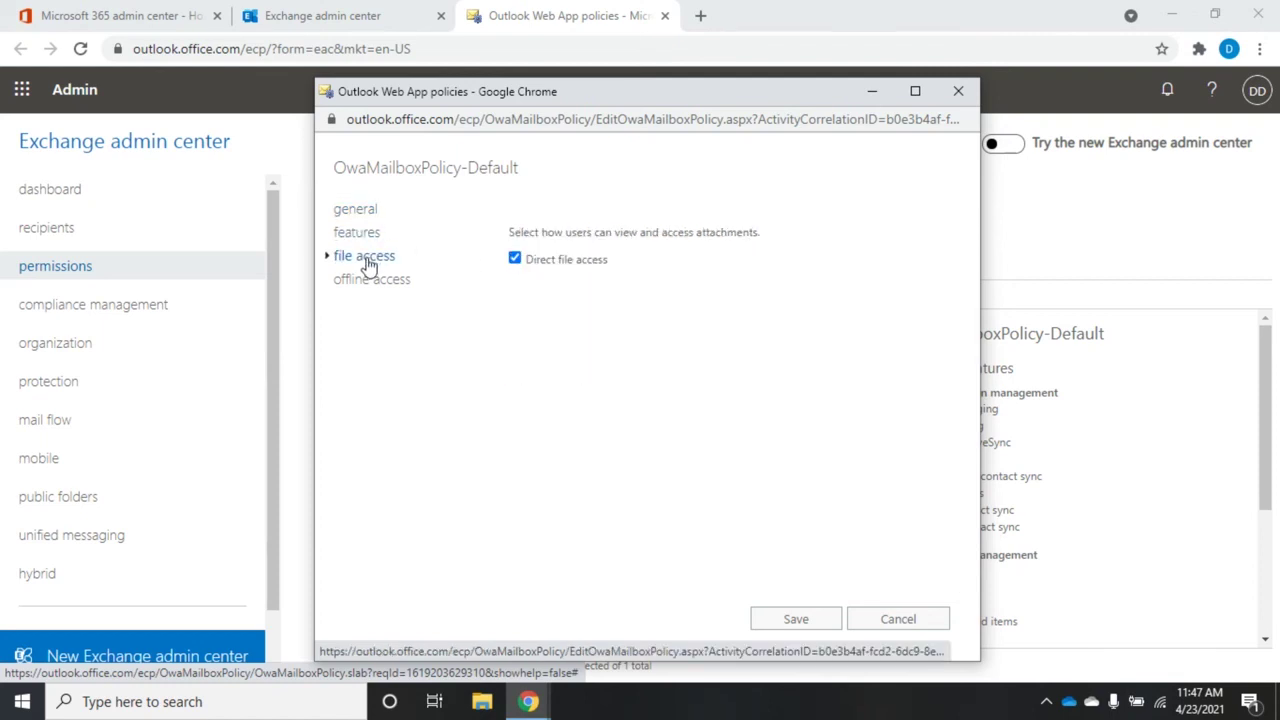
pyautogui.click(369, 284)
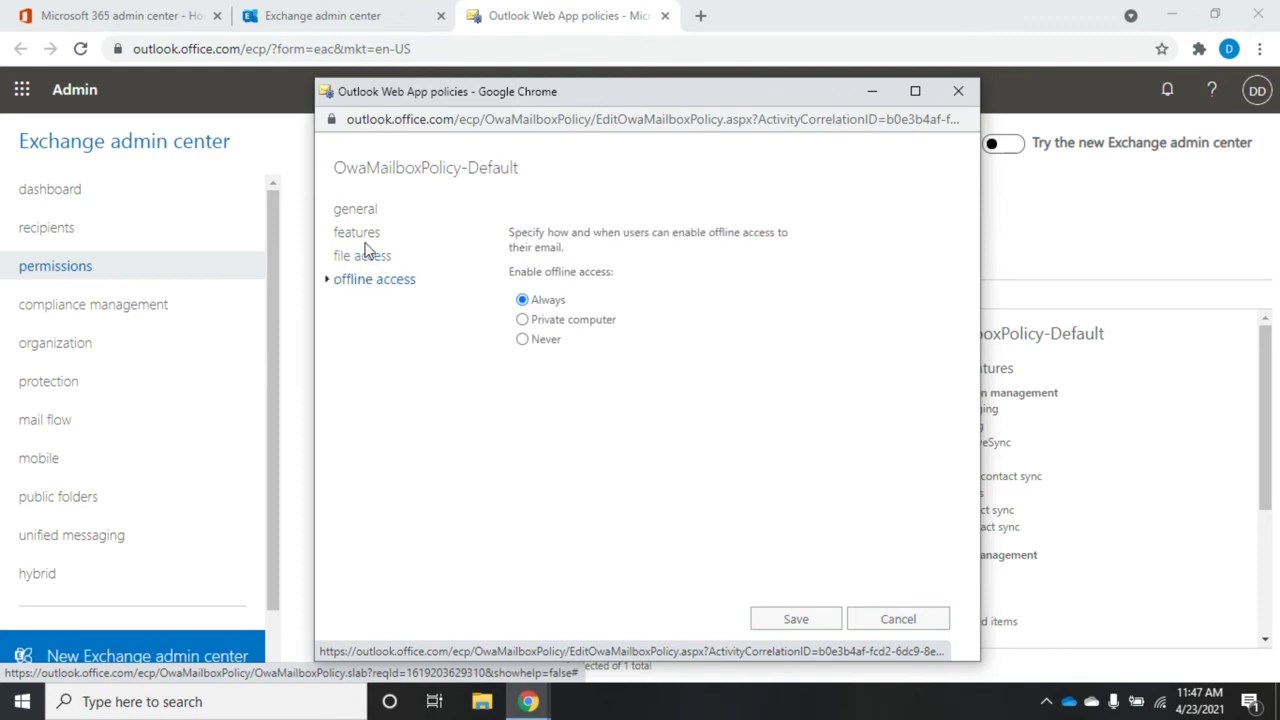
pyautogui.click(366, 234)
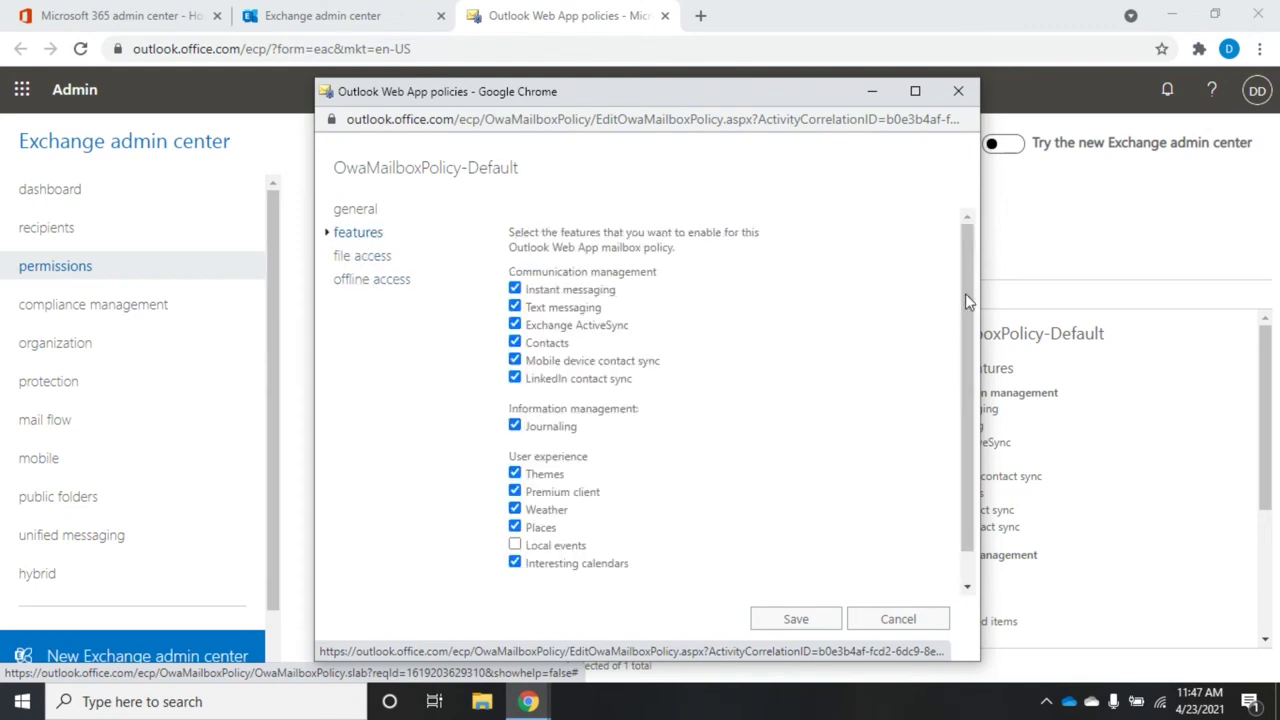
pyautogui.scroll(-1, 965, 300)
pyautogui.scroll(1, 970, 290)
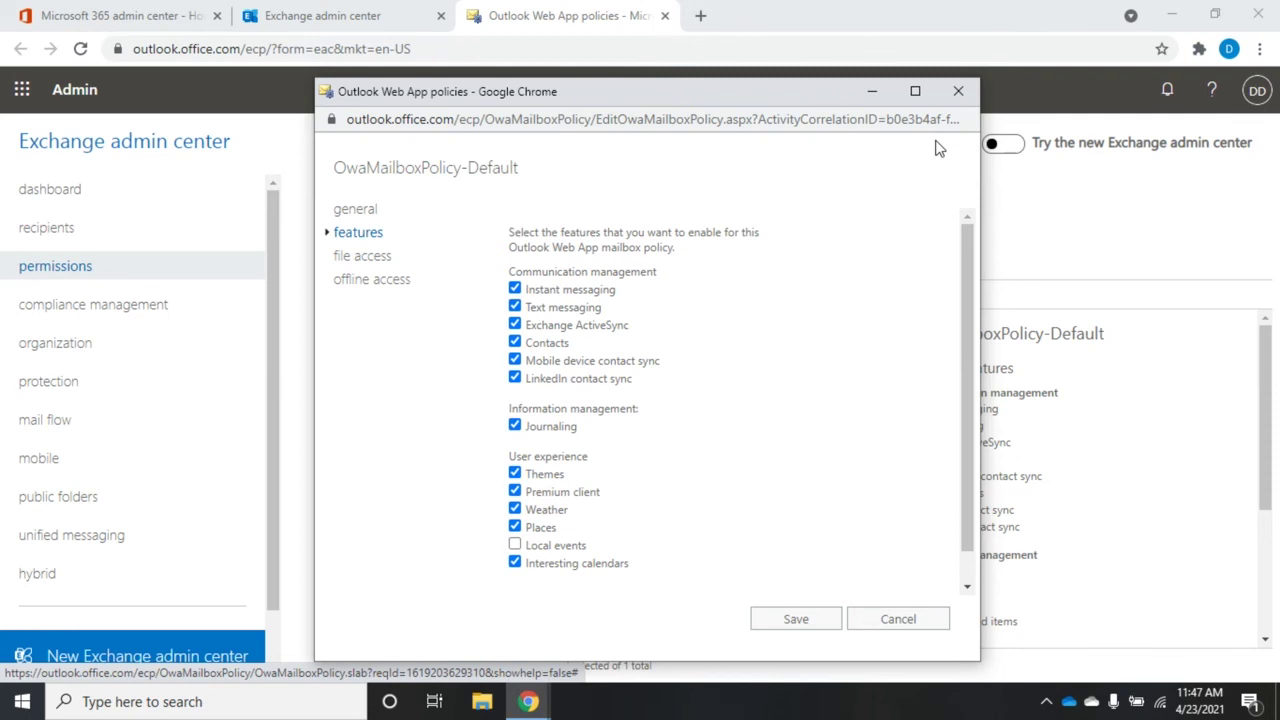
pyautogui.click(897, 619)
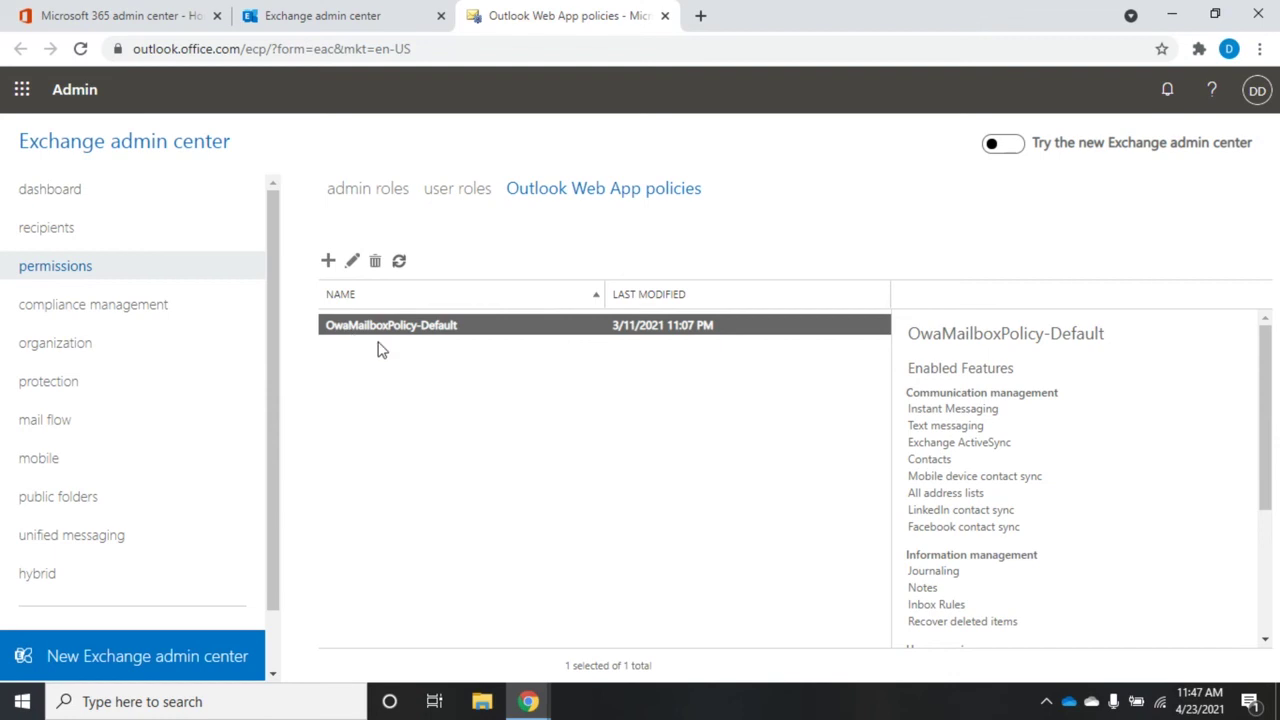
# Step: Return to the new Exchange admin center and open the details of the user mailbox in the recipients' mailbox list
pyautogui.click(323, 15)
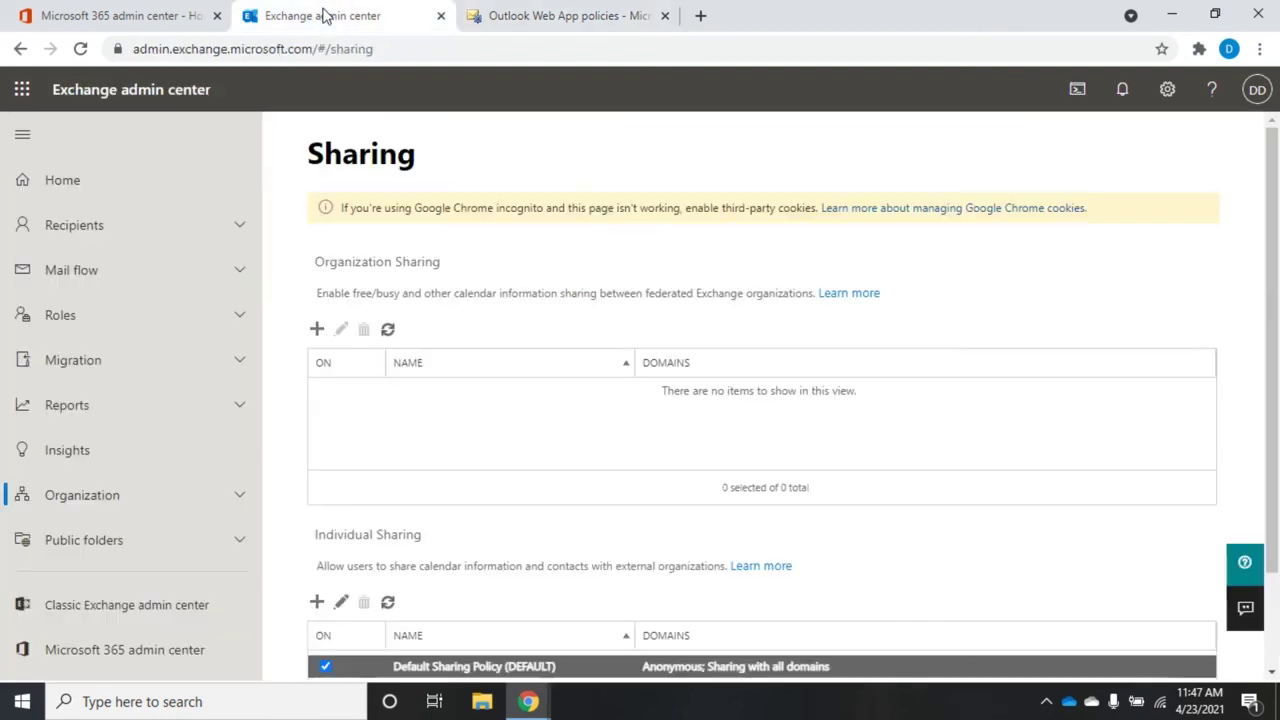
pyautogui.click(109, 231)
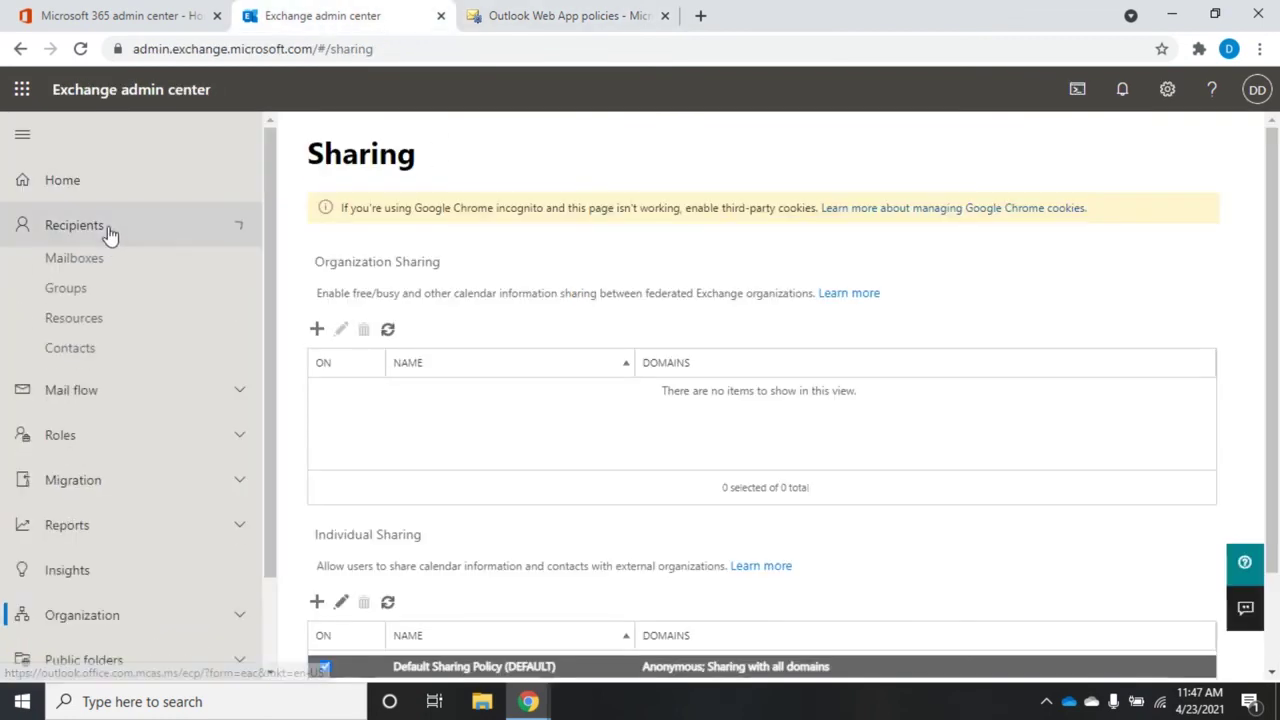
pyautogui.click(78, 268)
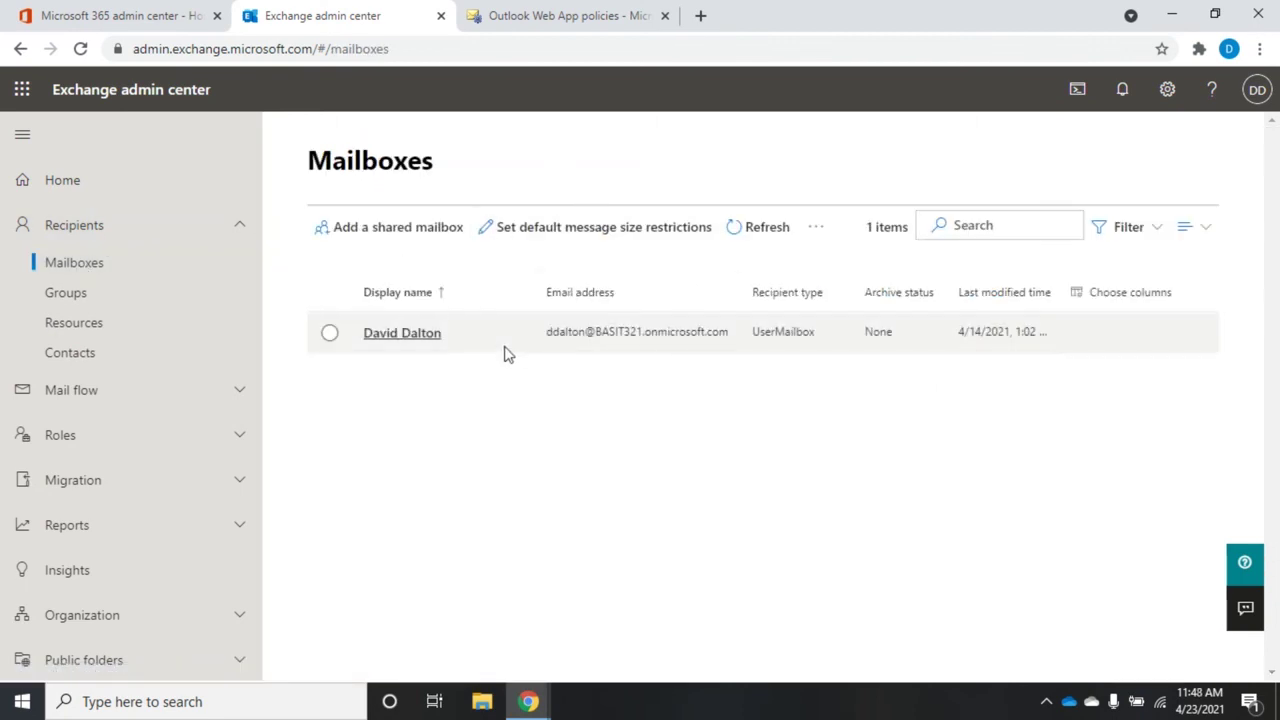
pyautogui.click(428, 337)
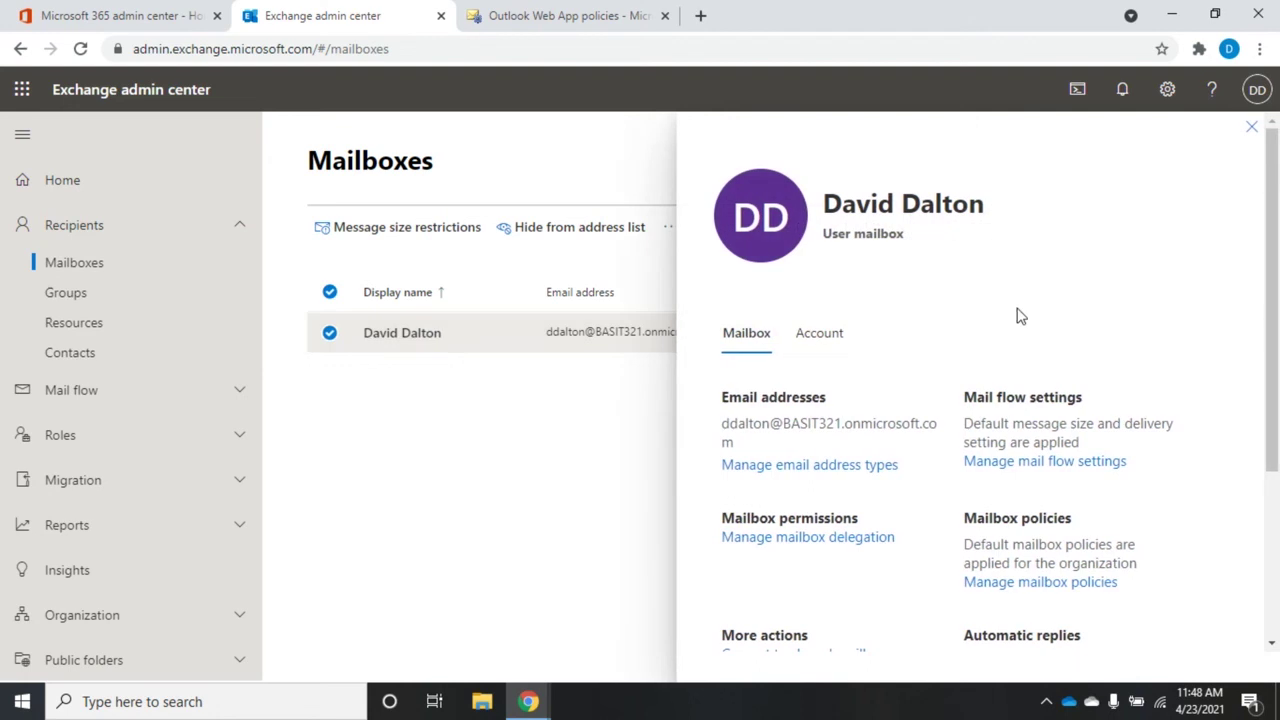
# Step: Examine the policies assigned to the mailbox and its email app settings, closing both without making changes
pyautogui.moveTo(1274, 371); pyautogui.dragTo(1276, 537)
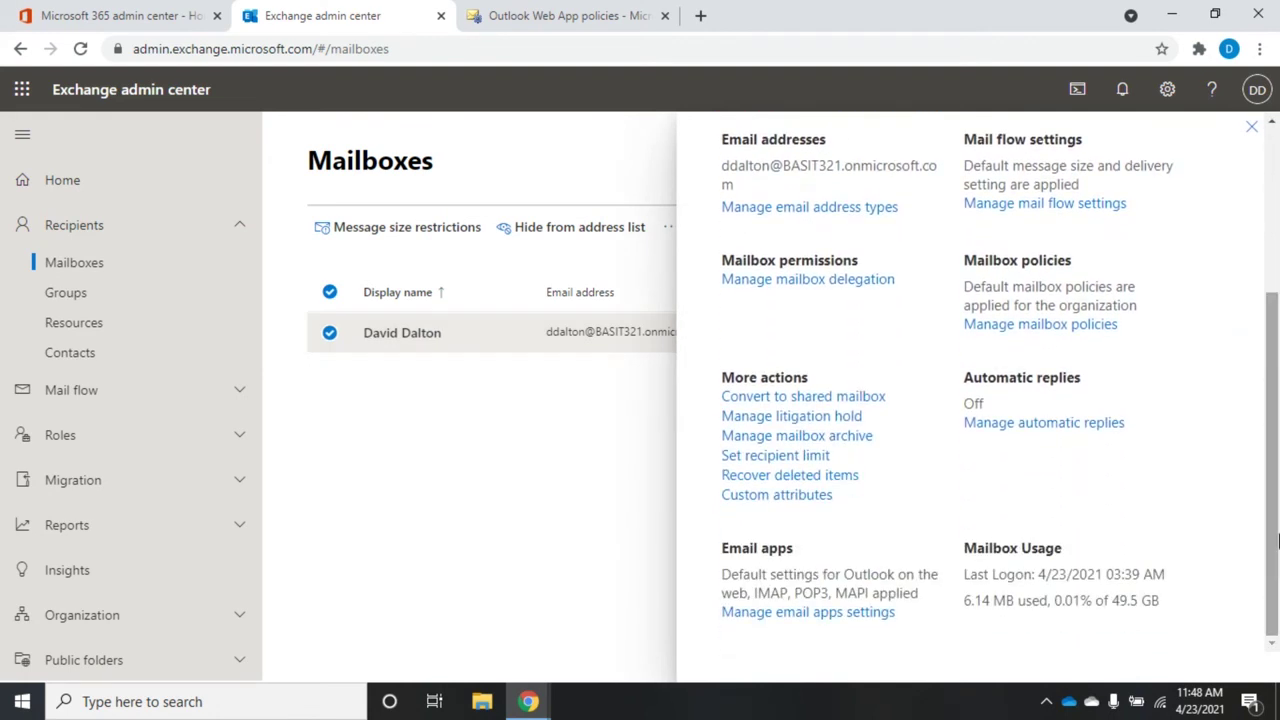
pyautogui.click(998, 327)
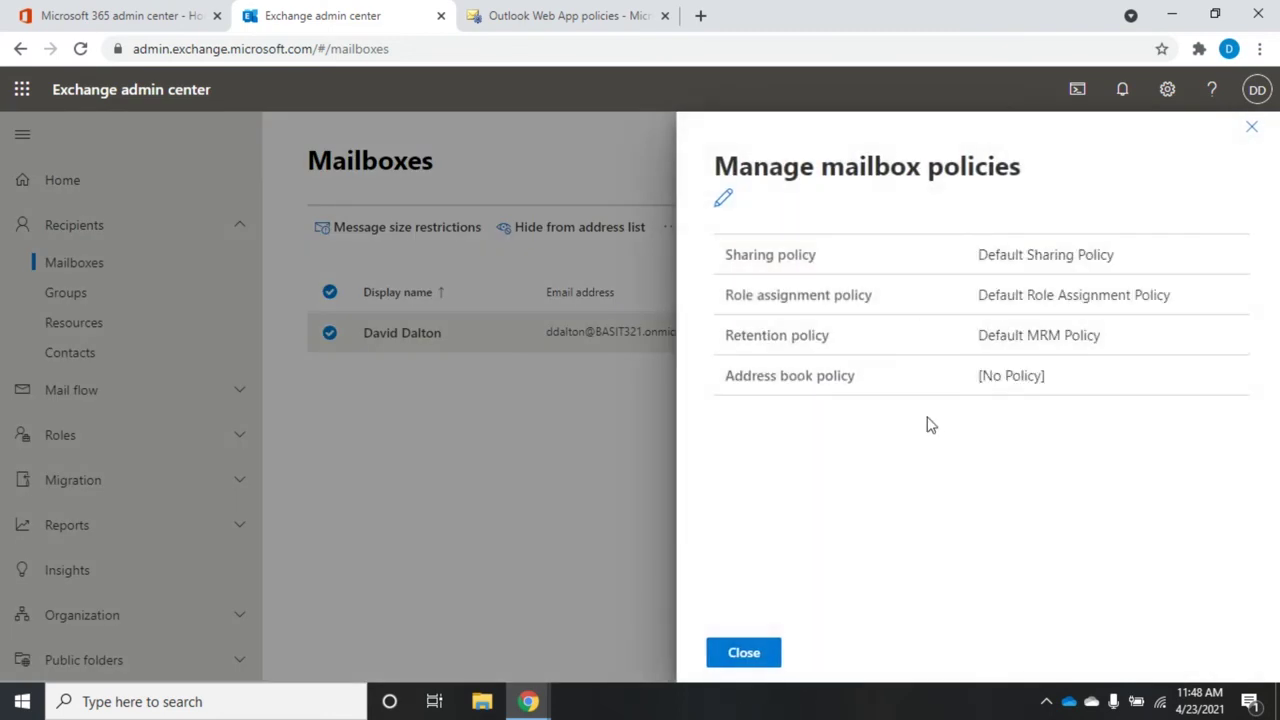
pyautogui.click(1253, 130)
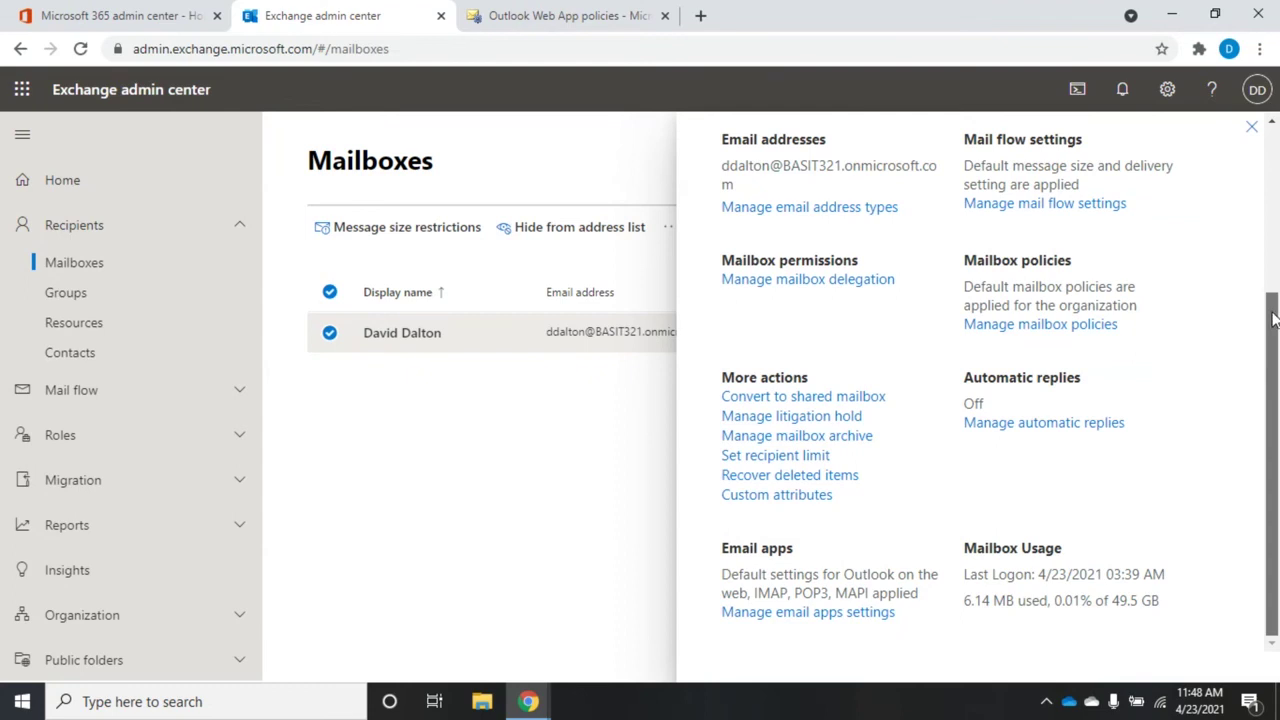
pyautogui.click(766, 614)
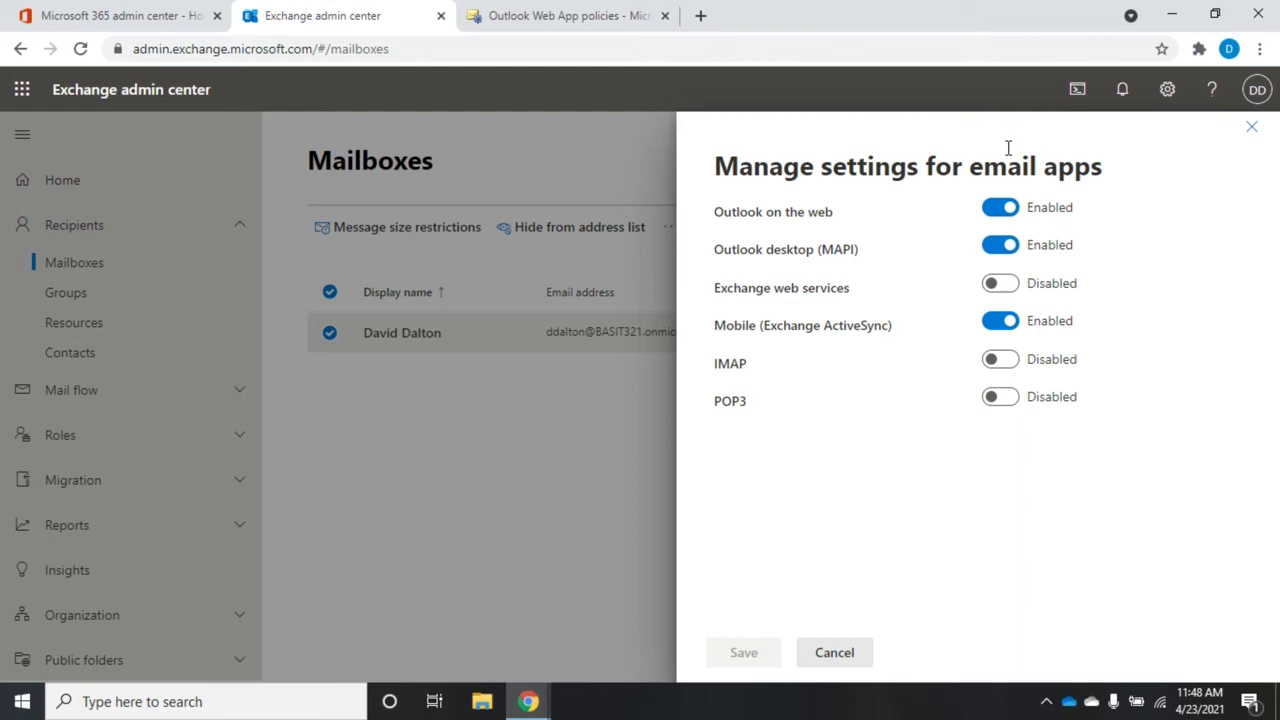
pyautogui.click(1252, 127)
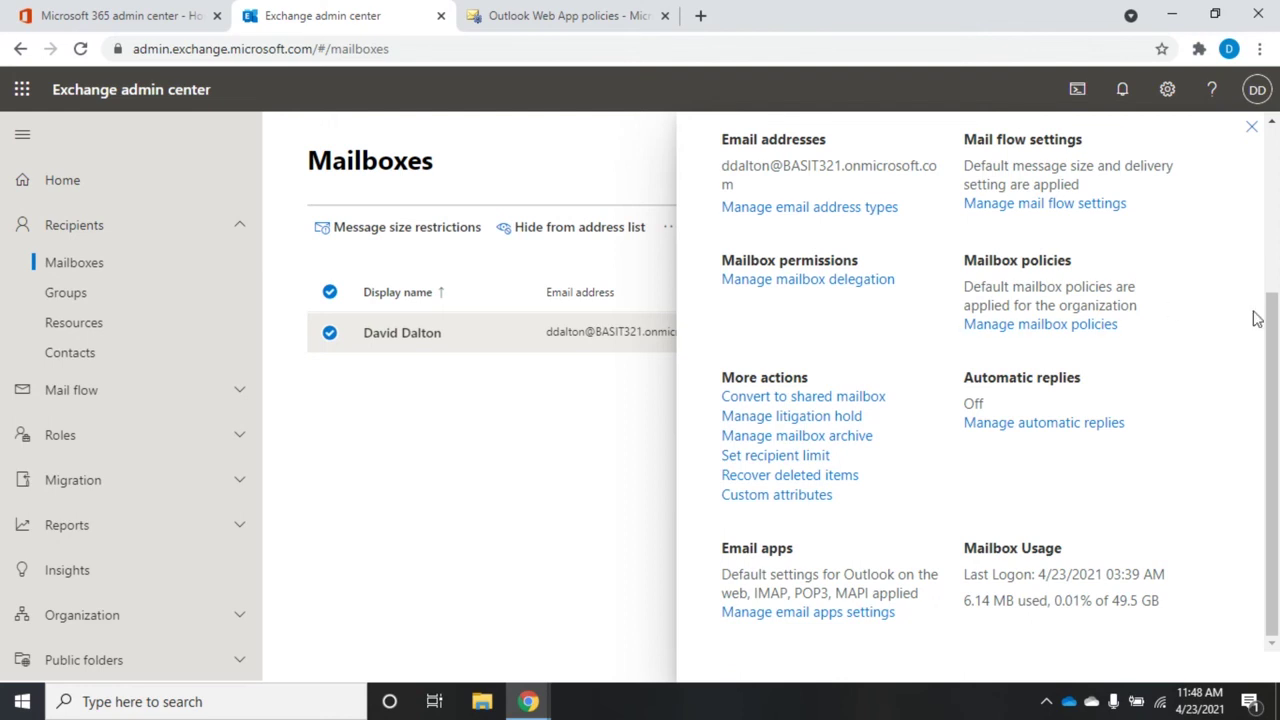
# Step: Look at the admin roles in the Classic Exchange admin center, and close the classic center
pyautogui.click(607, 22)
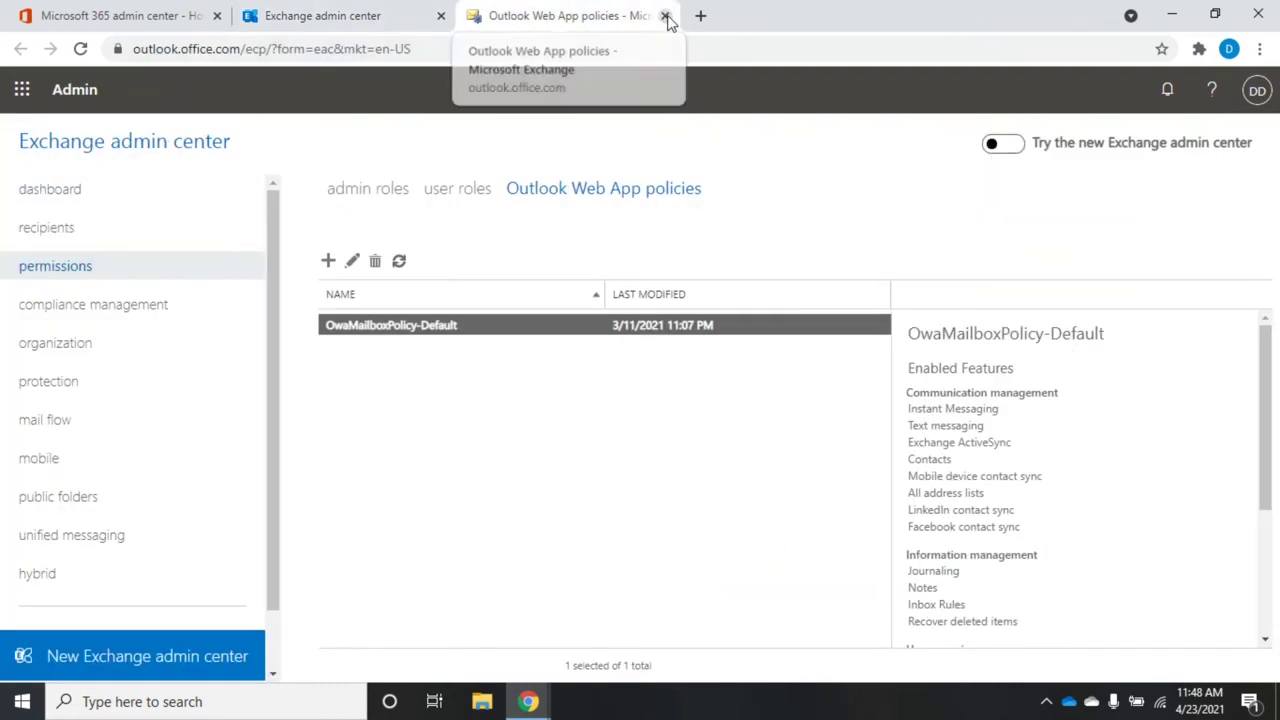
pyautogui.click(390, 195)
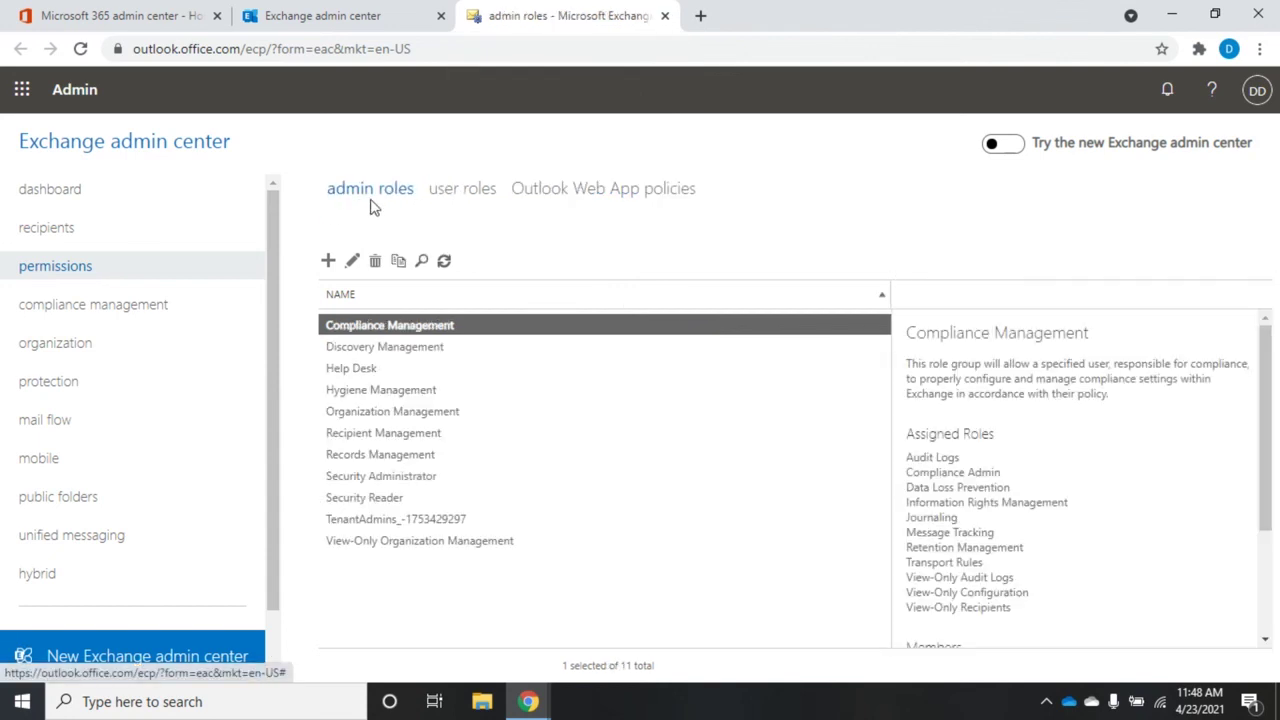
pyautogui.click(666, 16)
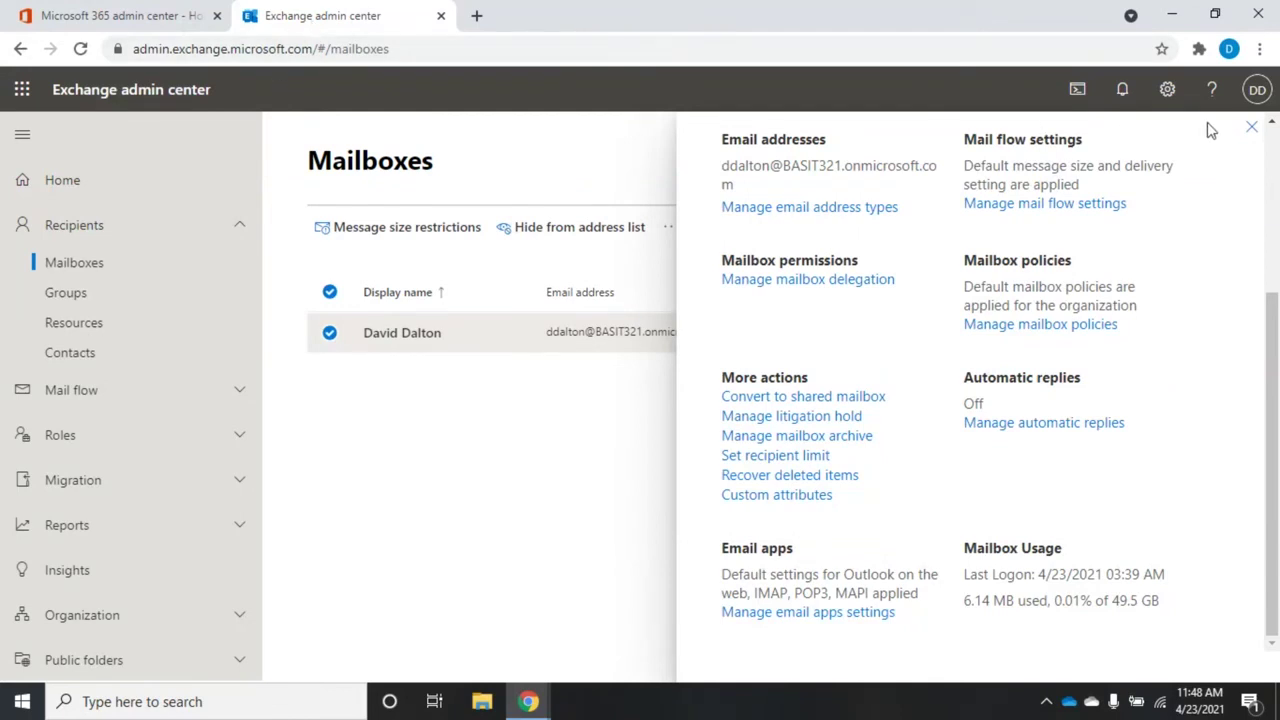
# Step: Close the mailbox details and review the role groups listed under Admin roles in the new Exchange admin center
pyautogui.click(1253, 129)
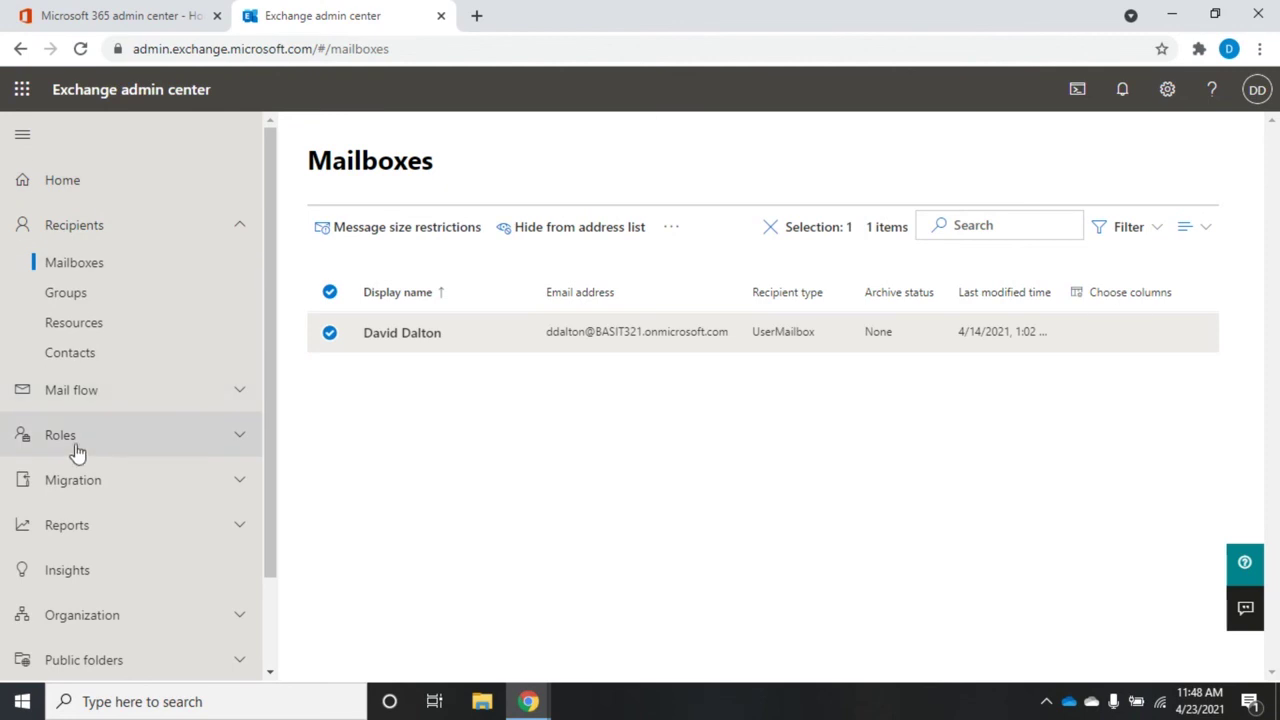
pyautogui.click(240, 445)
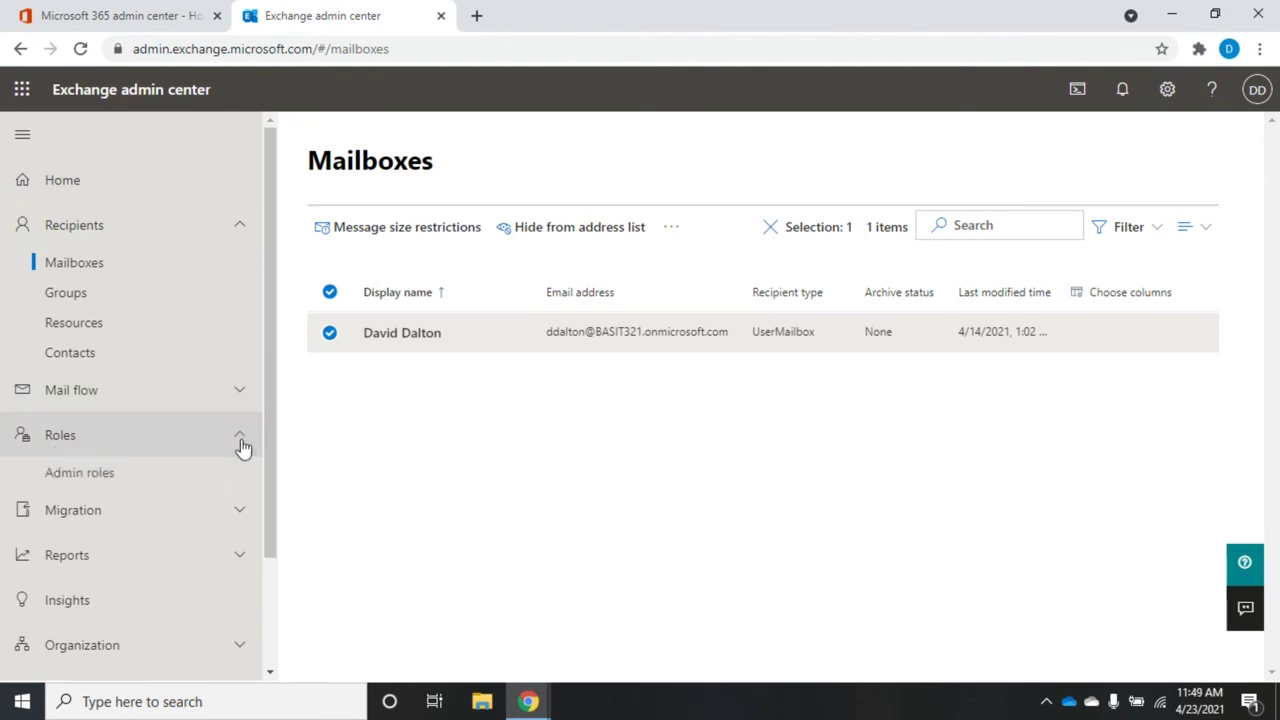
pyautogui.click(90, 483)
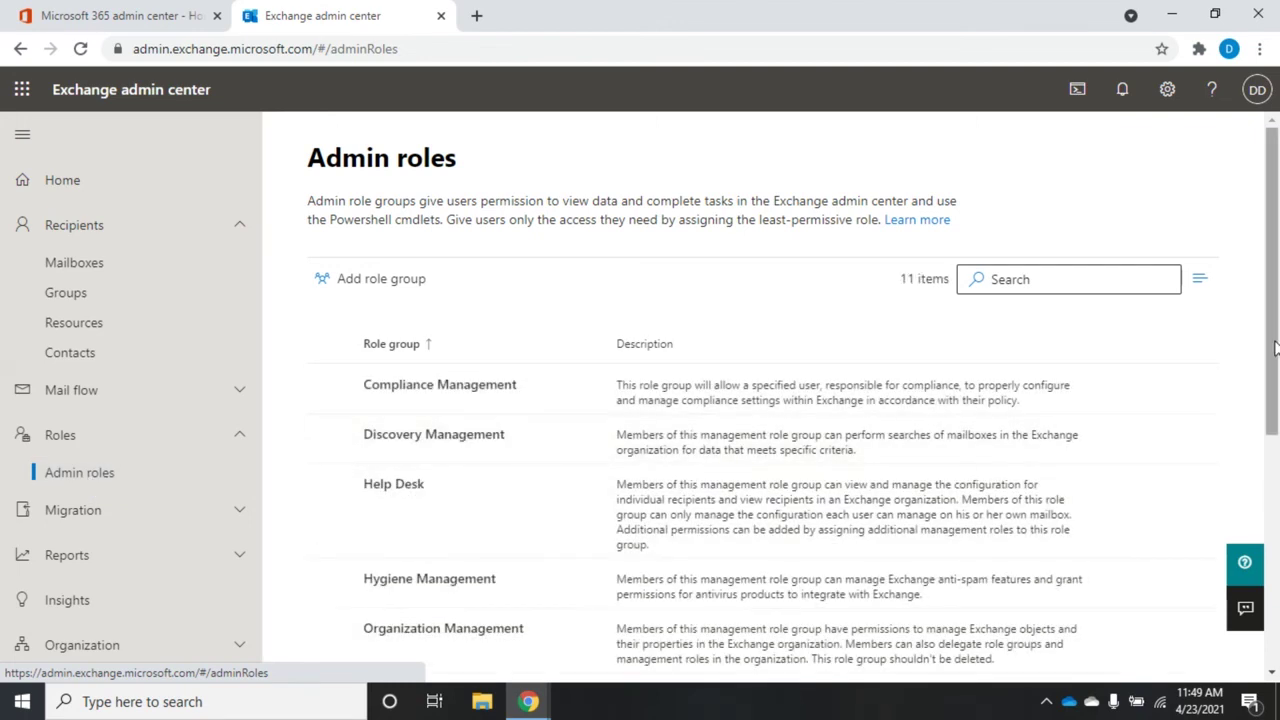
pyautogui.moveTo(1268, 288); pyautogui.dragTo(1275, 343)
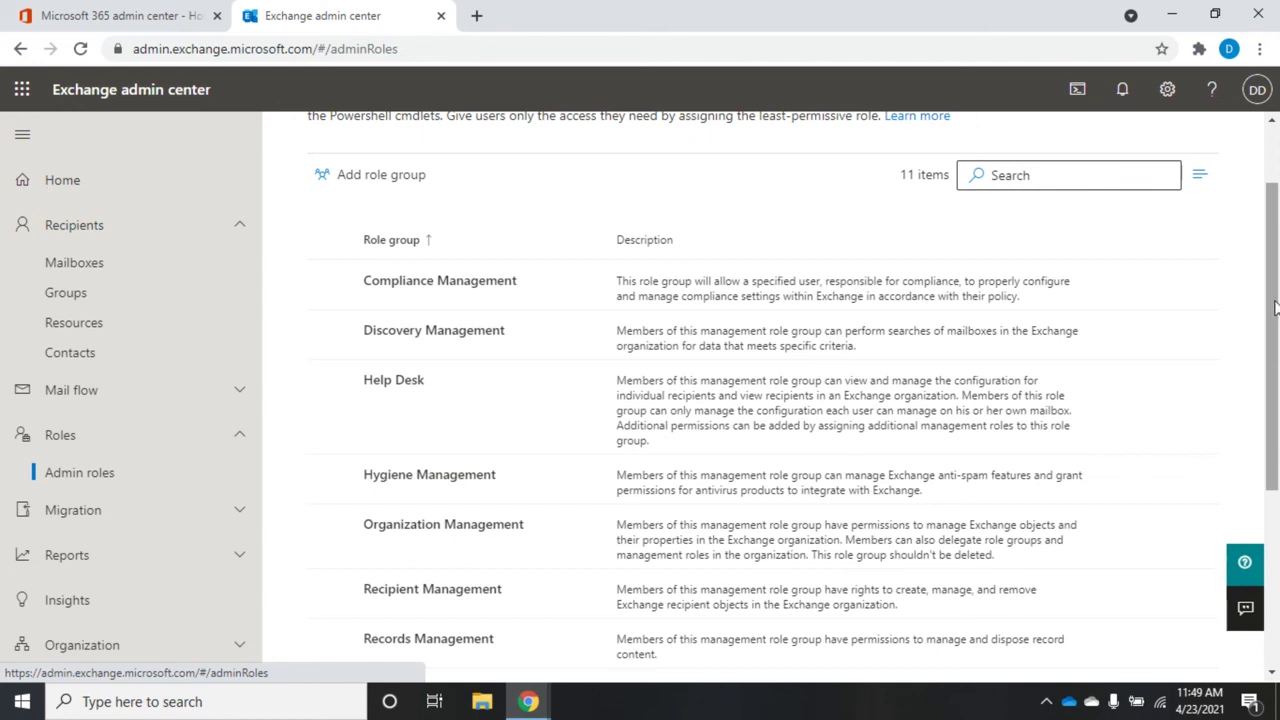
pyautogui.moveTo(1276, 310); pyautogui.dragTo(1276, 512)
pyautogui.moveTo(1277, 560); pyautogui.dragTo(1277, 374)
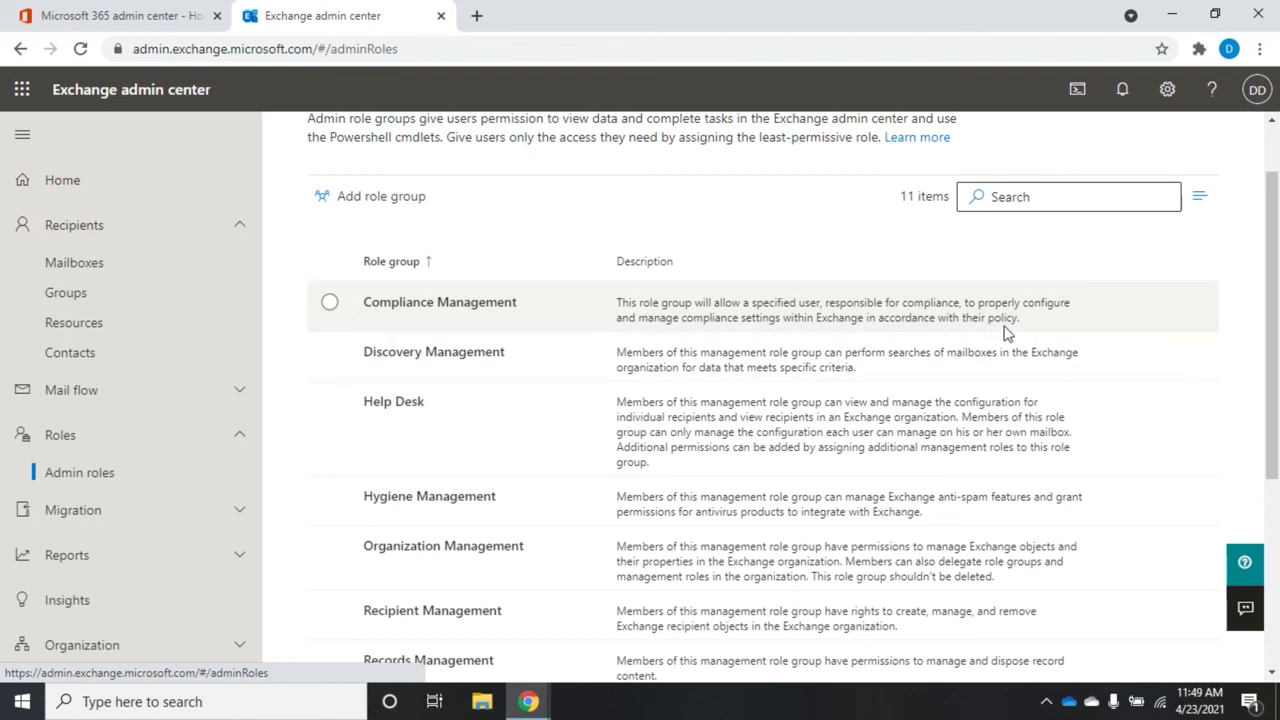
# Step: Open the Compliance Management role group, check its assigned admins and the Add admins form, and return to the assigned list
pyautogui.click(400, 309)
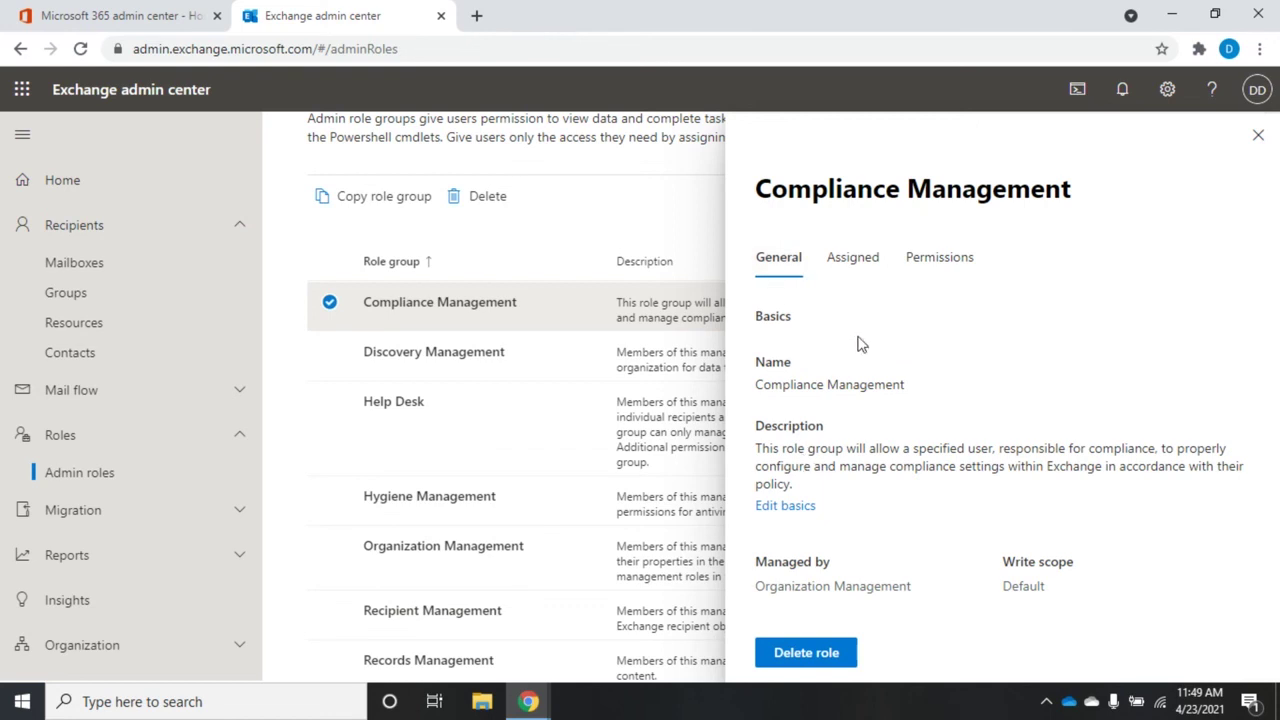
pyautogui.click(868, 268)
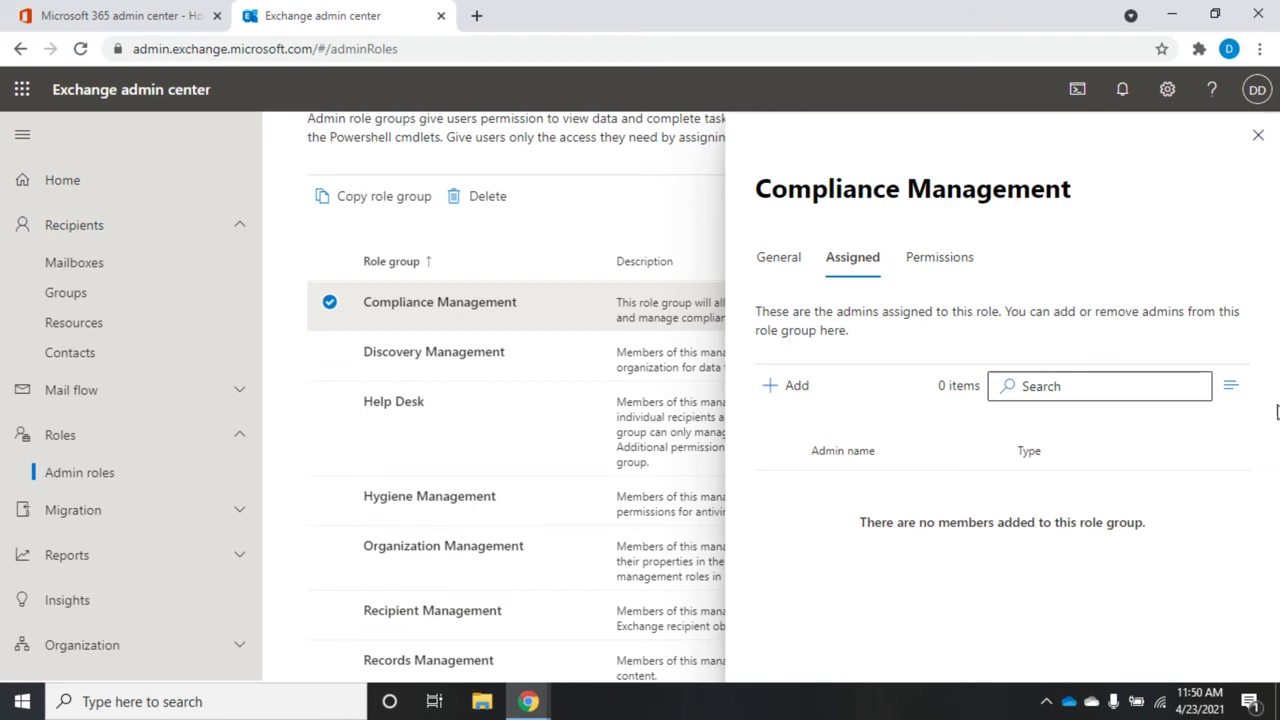
pyautogui.click(797, 387)
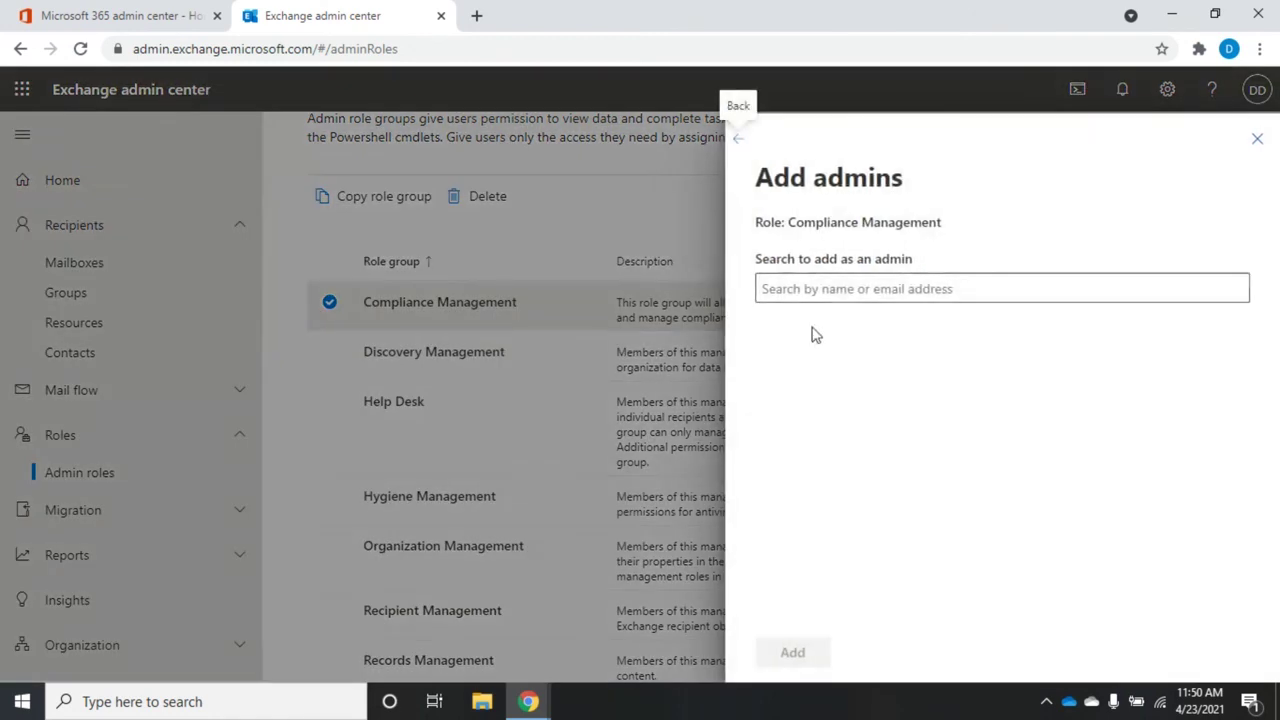
pyautogui.click(736, 137)
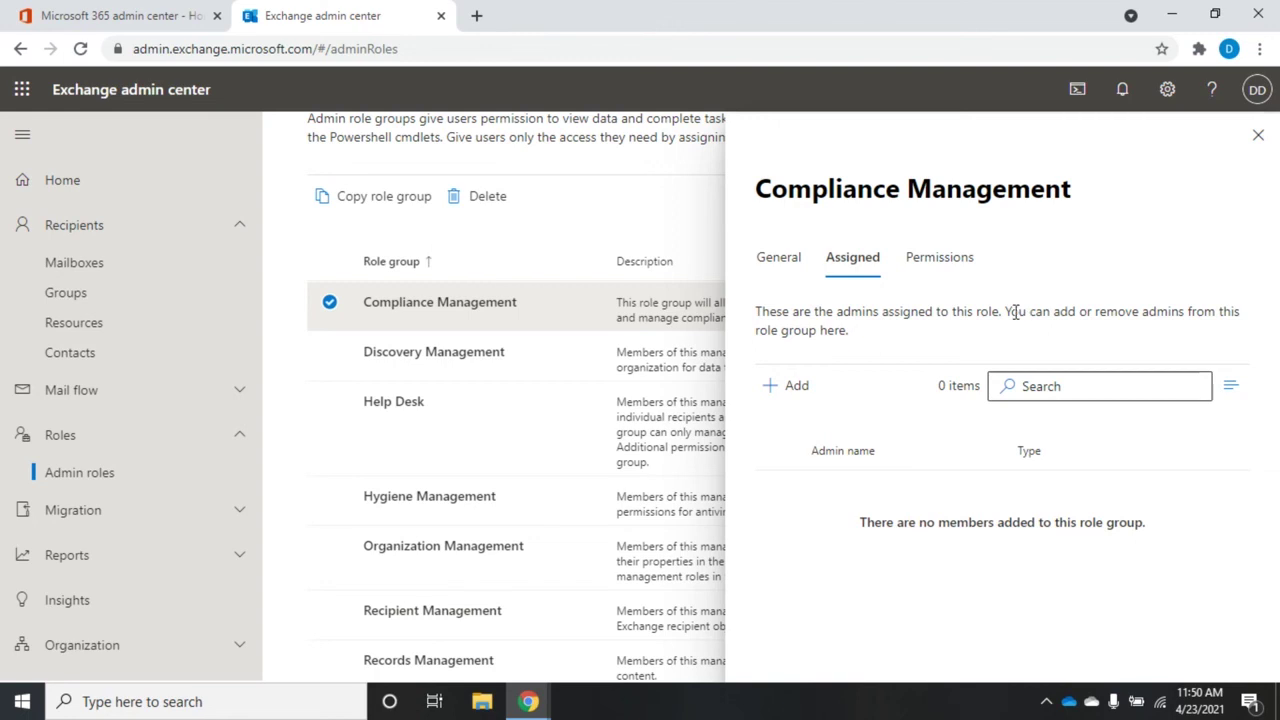
# Step: Add the tenant's user as an admin assigned to the Compliance Management role group, finding the user by first name
pyautogui.click(773, 393)
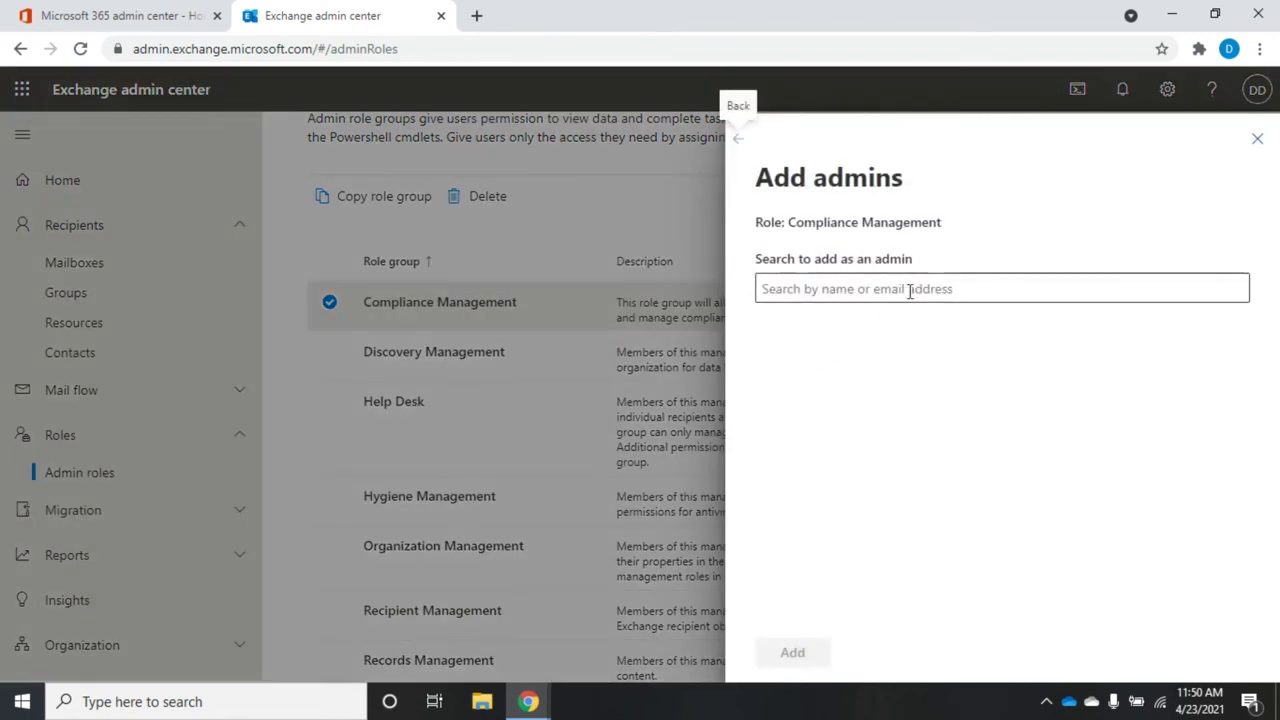
pyautogui.click(906, 286)
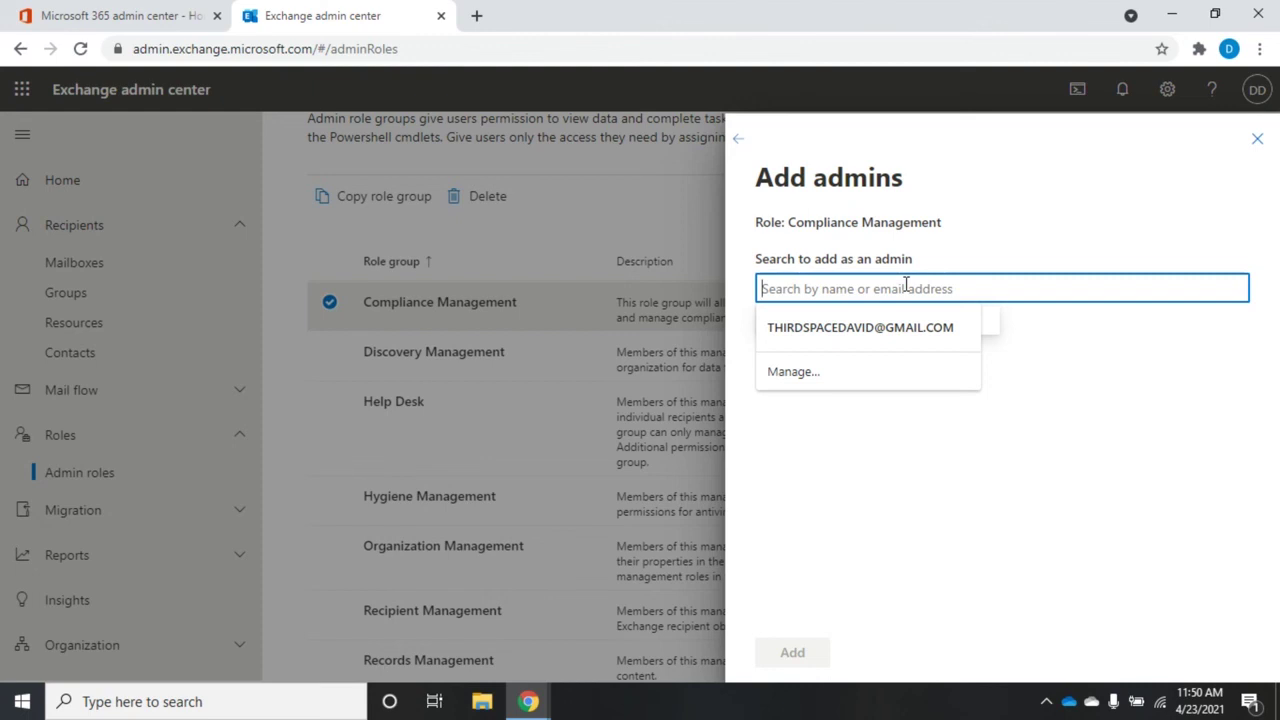
pyautogui.click(1050, 403)
pyautogui.click(938, 289)
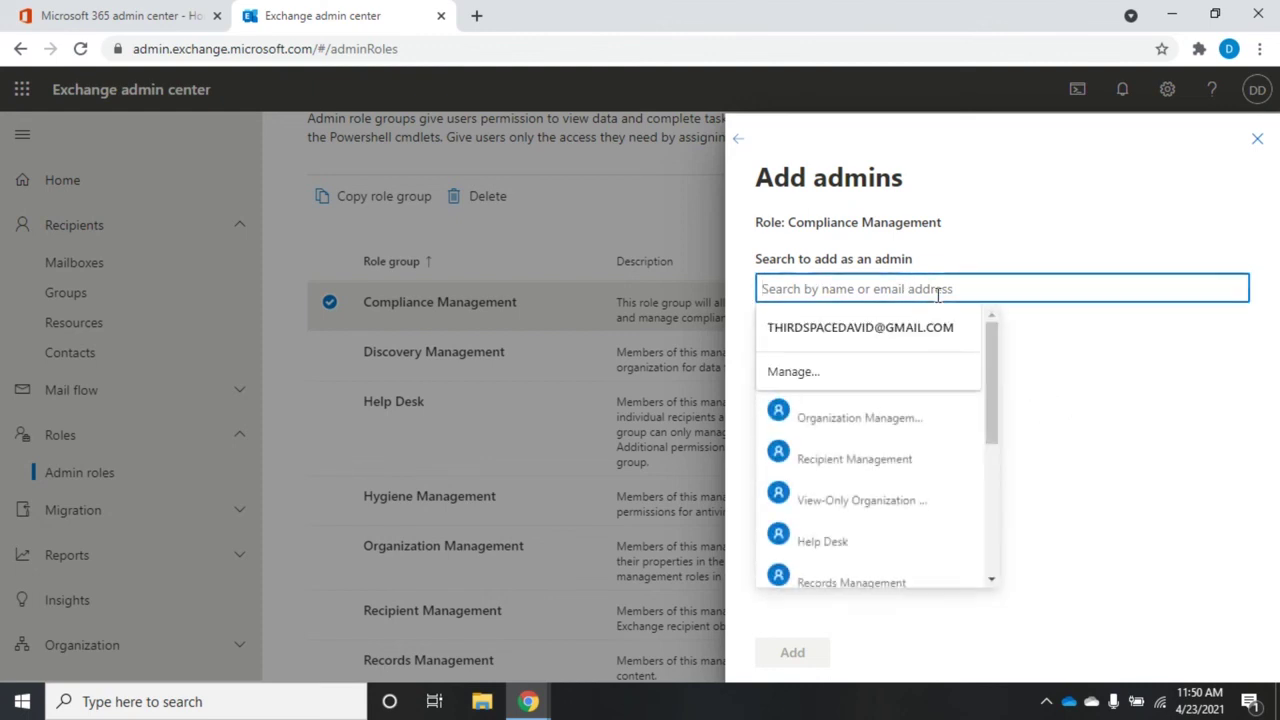
pyautogui.write('david')
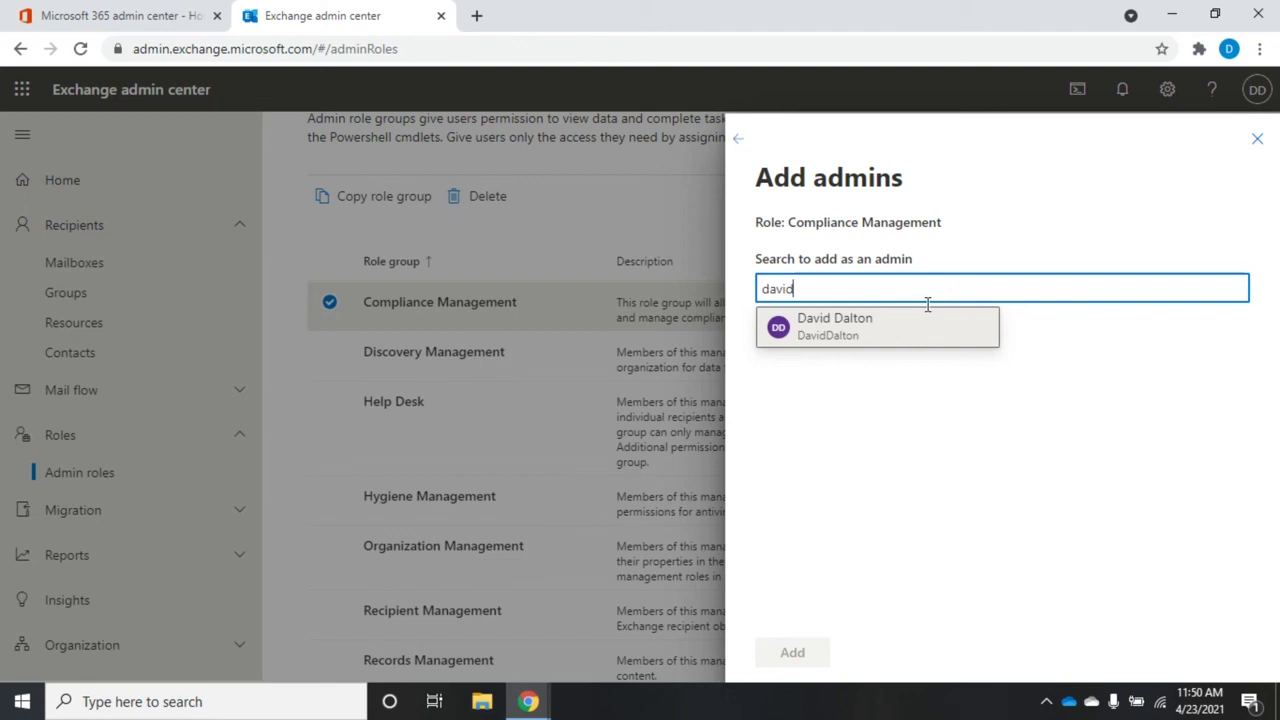
pyautogui.click(854, 329)
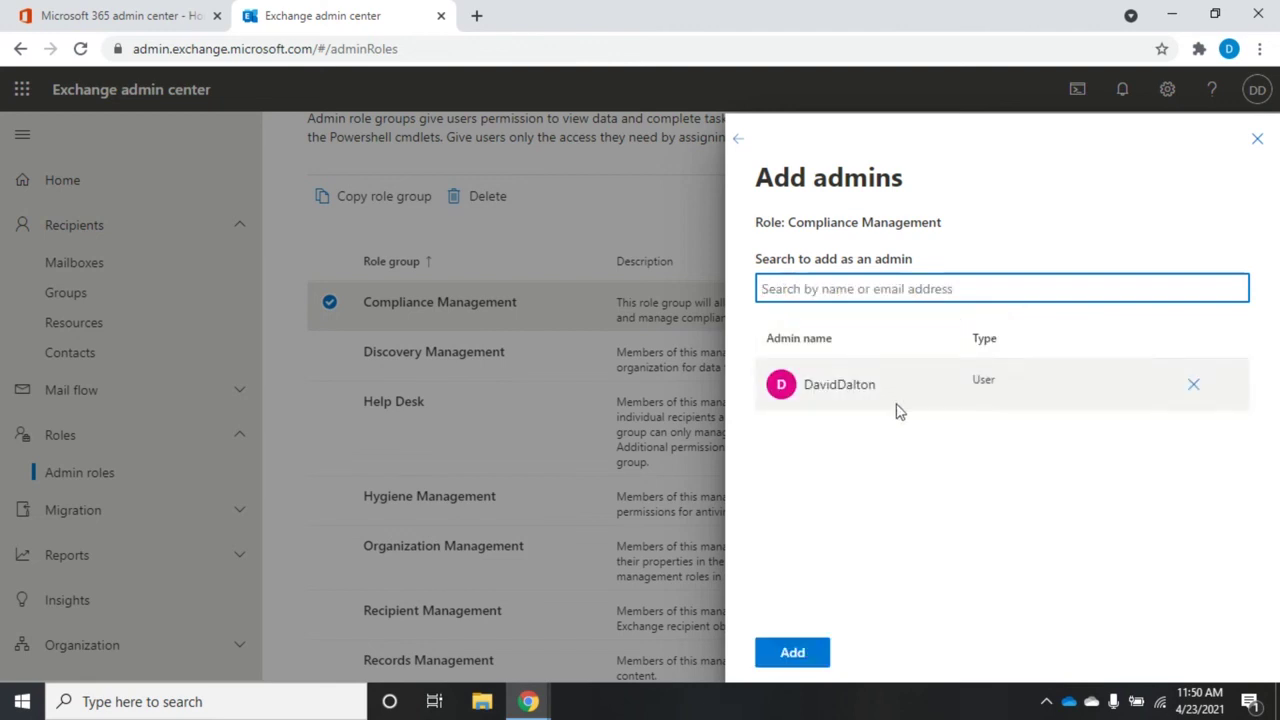
pyautogui.click(793, 660)
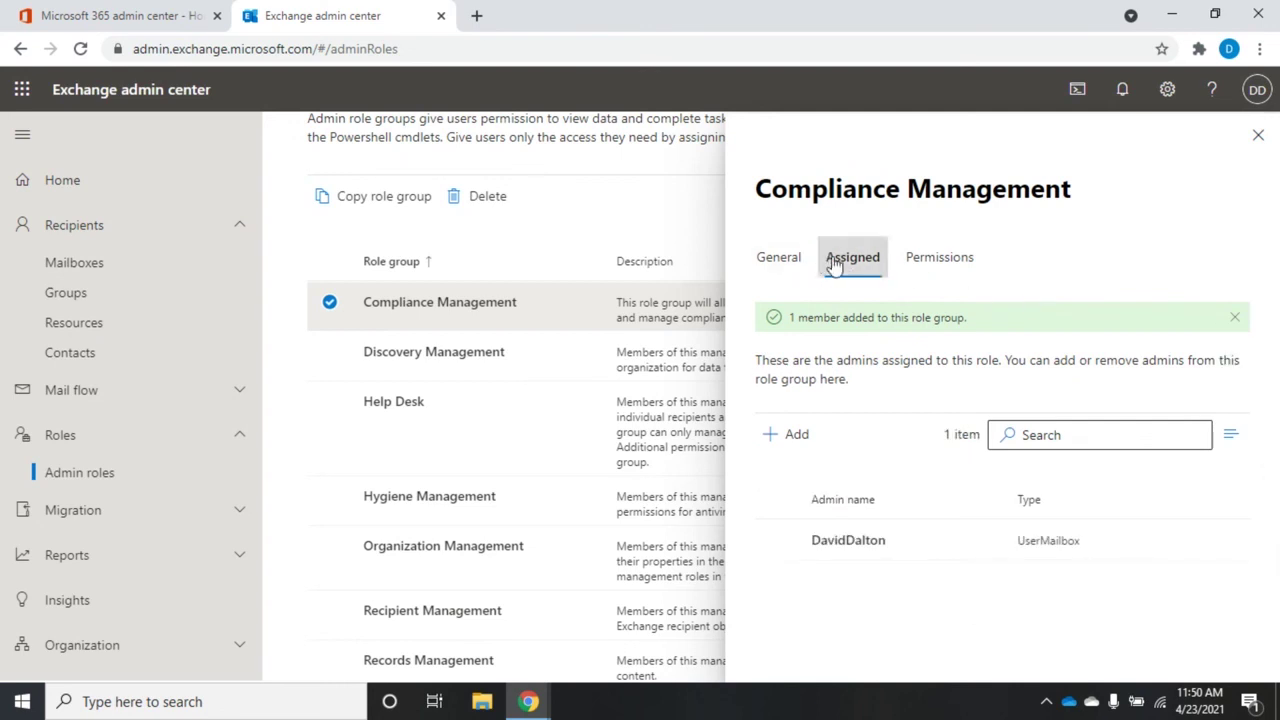
# Step: Examine the permission roles included in the Compliance Management role group and their descriptions, closing its details without changes
pyautogui.click(944, 270)
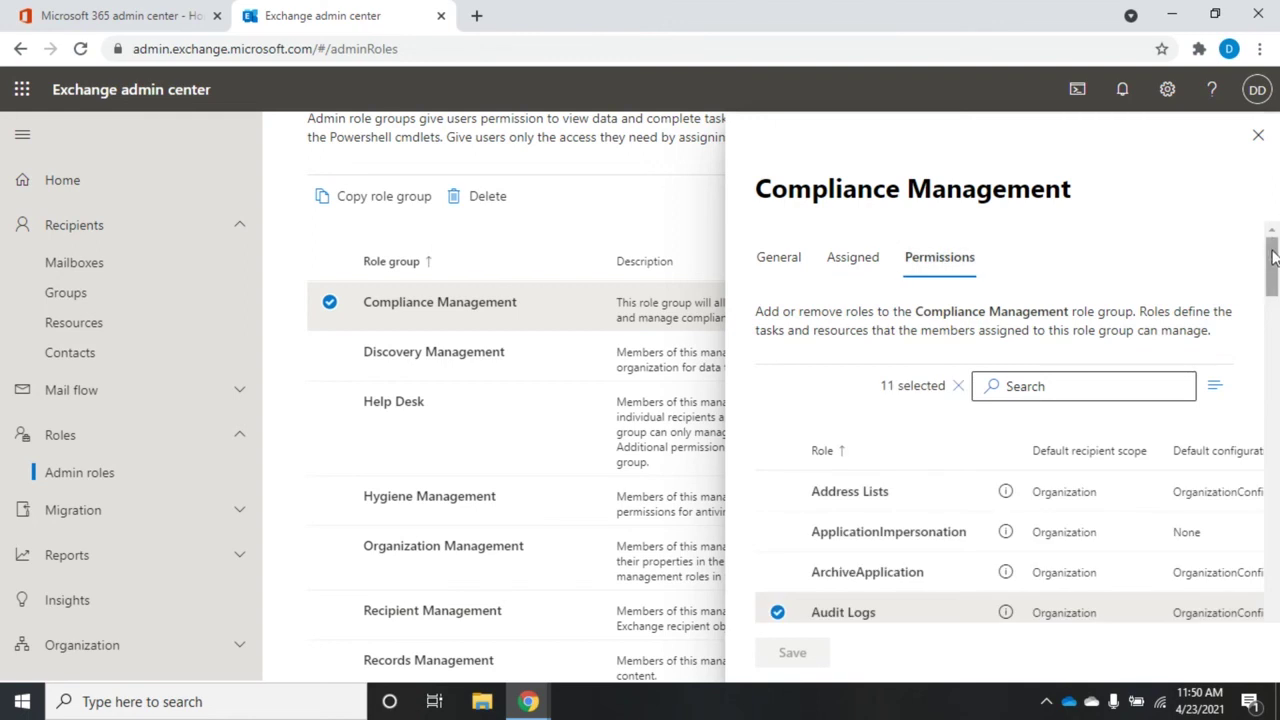
pyautogui.moveTo(1272, 268); pyautogui.dragTo(1251, 223)
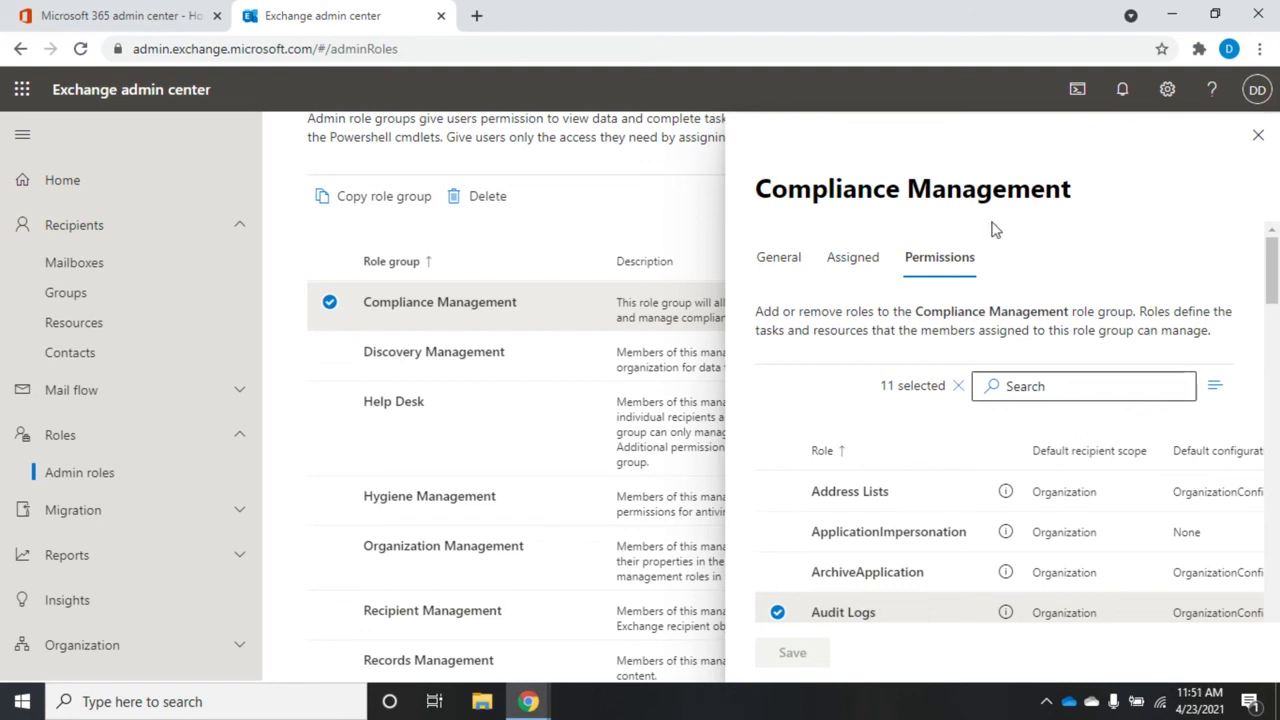
pyautogui.moveTo(1275, 274); pyautogui.dragTo(1276, 306)
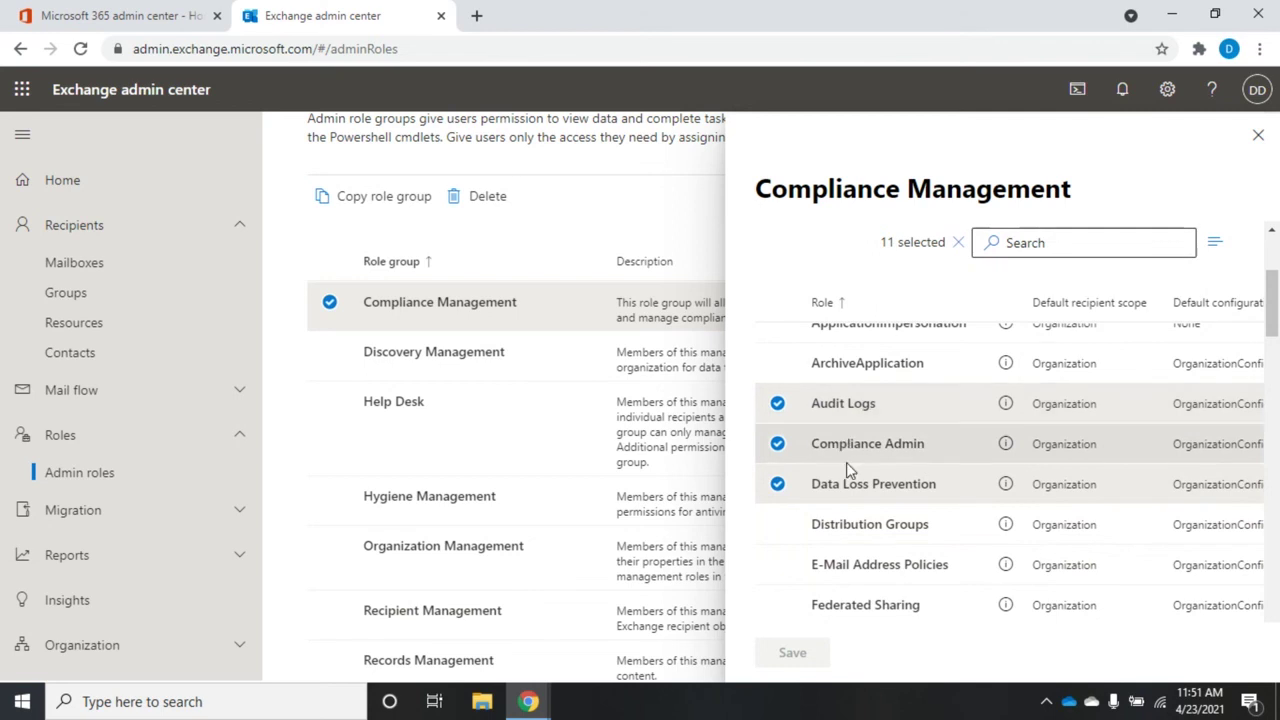
pyautogui.moveTo(1276, 314); pyautogui.dragTo(1276, 356)
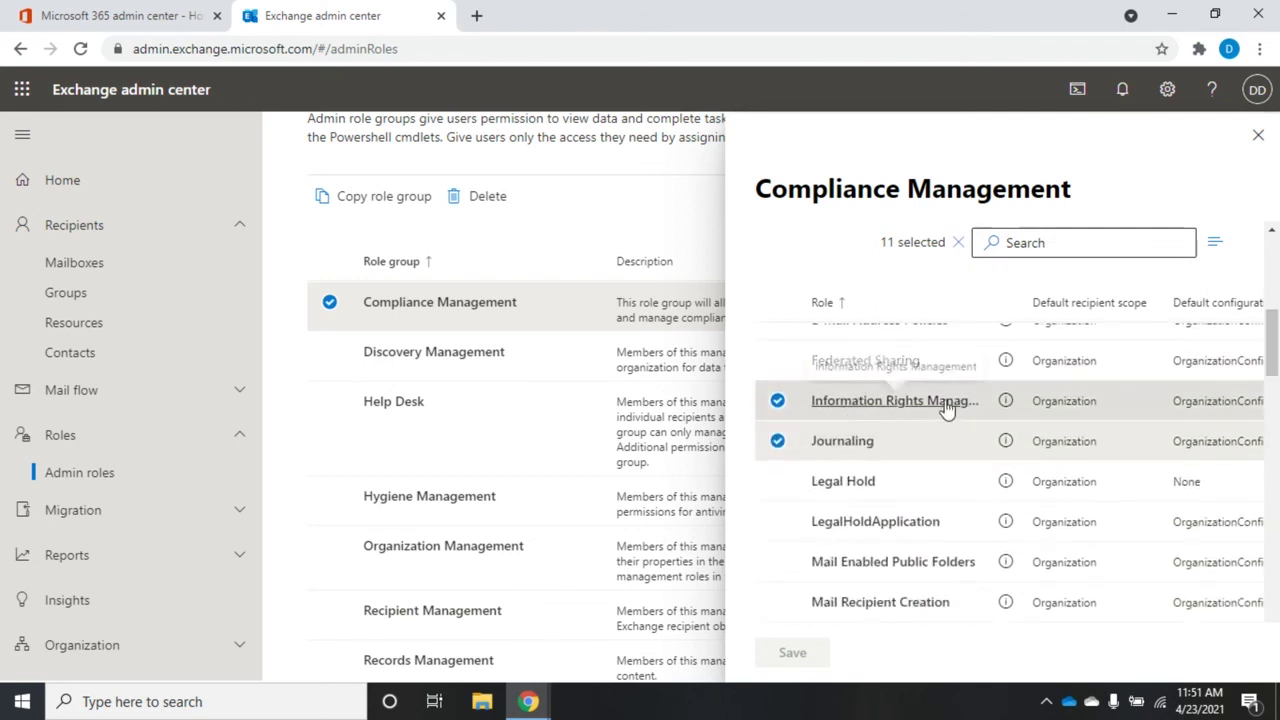
pyautogui.moveTo(1276, 345); pyautogui.dragTo(1276, 255)
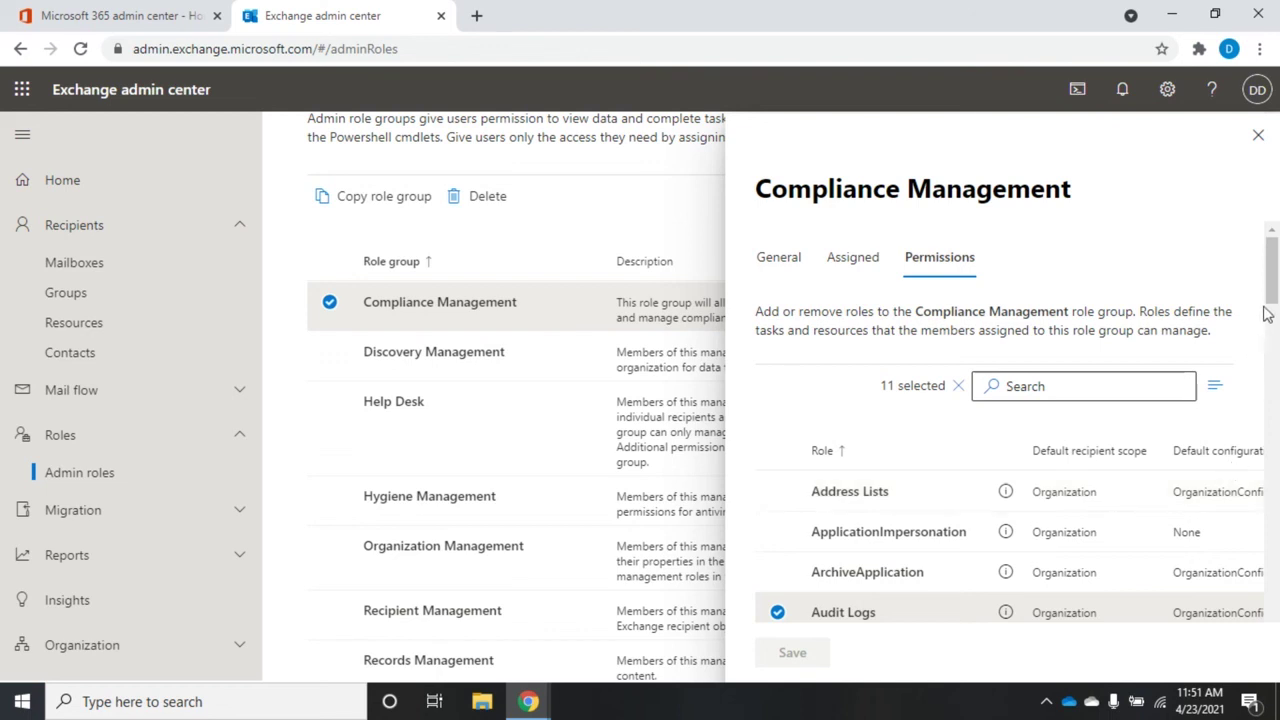
pyautogui.moveTo(1268, 280); pyautogui.dragTo(1272, 330)
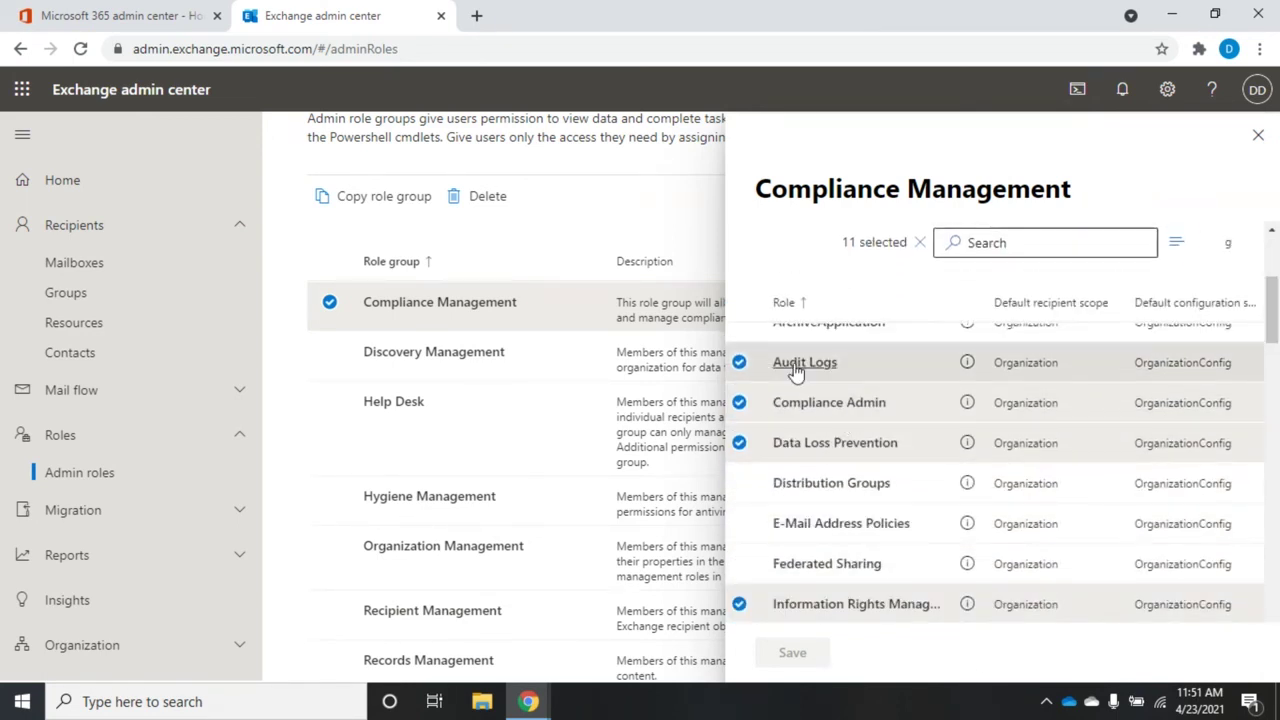
pyautogui.moveTo(968, 366)
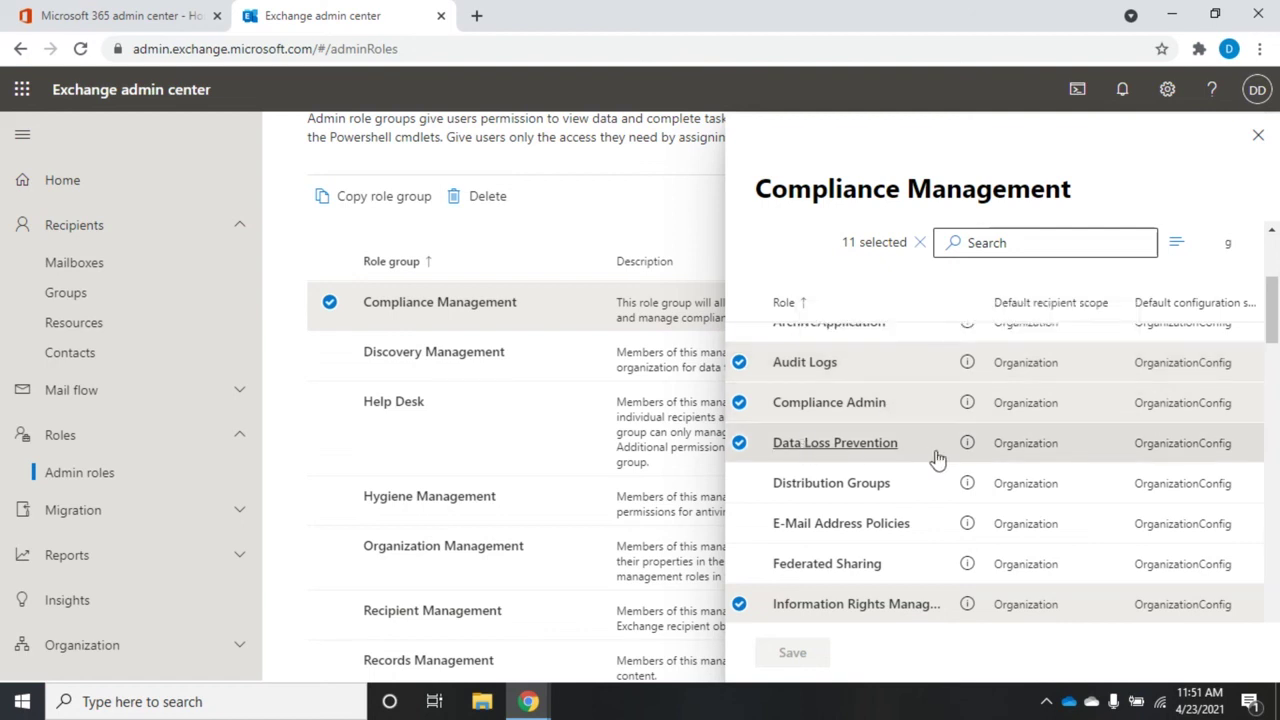
pyautogui.moveTo(969, 446)
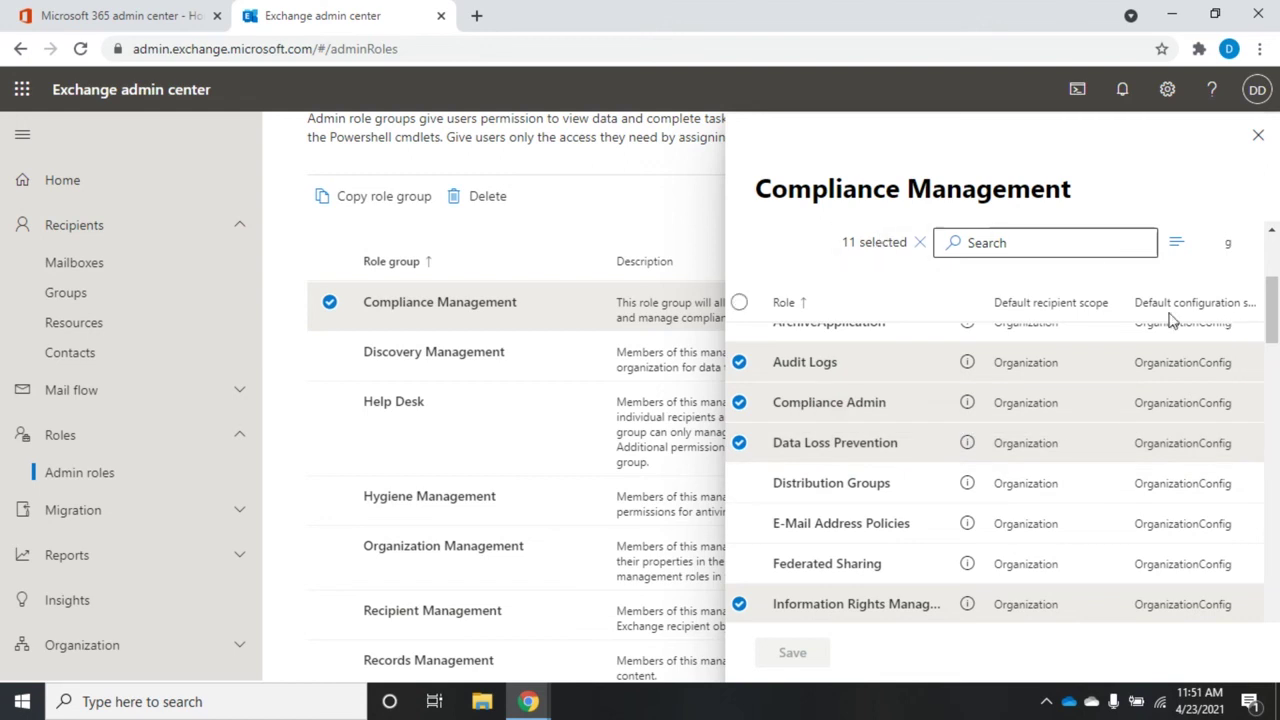
pyautogui.click(1257, 138)
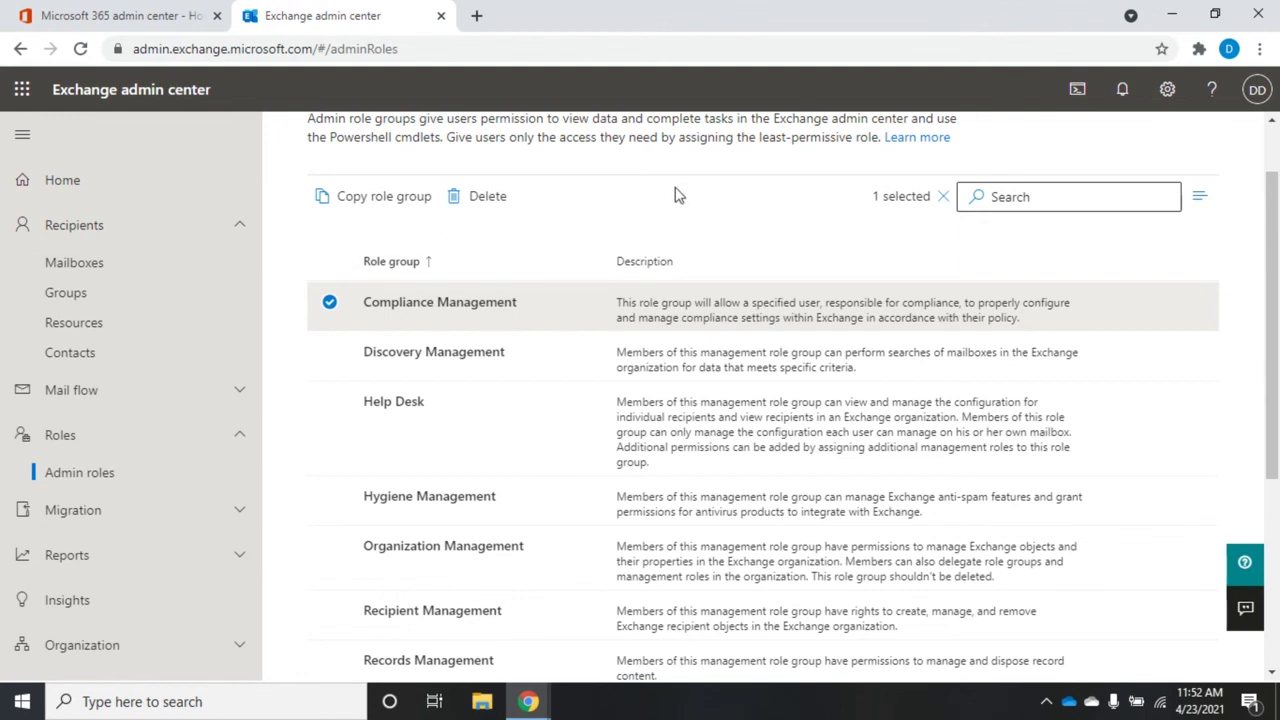
# Step: Clear the selection of Compliance Management in the role group list
pyautogui.click(330, 305)
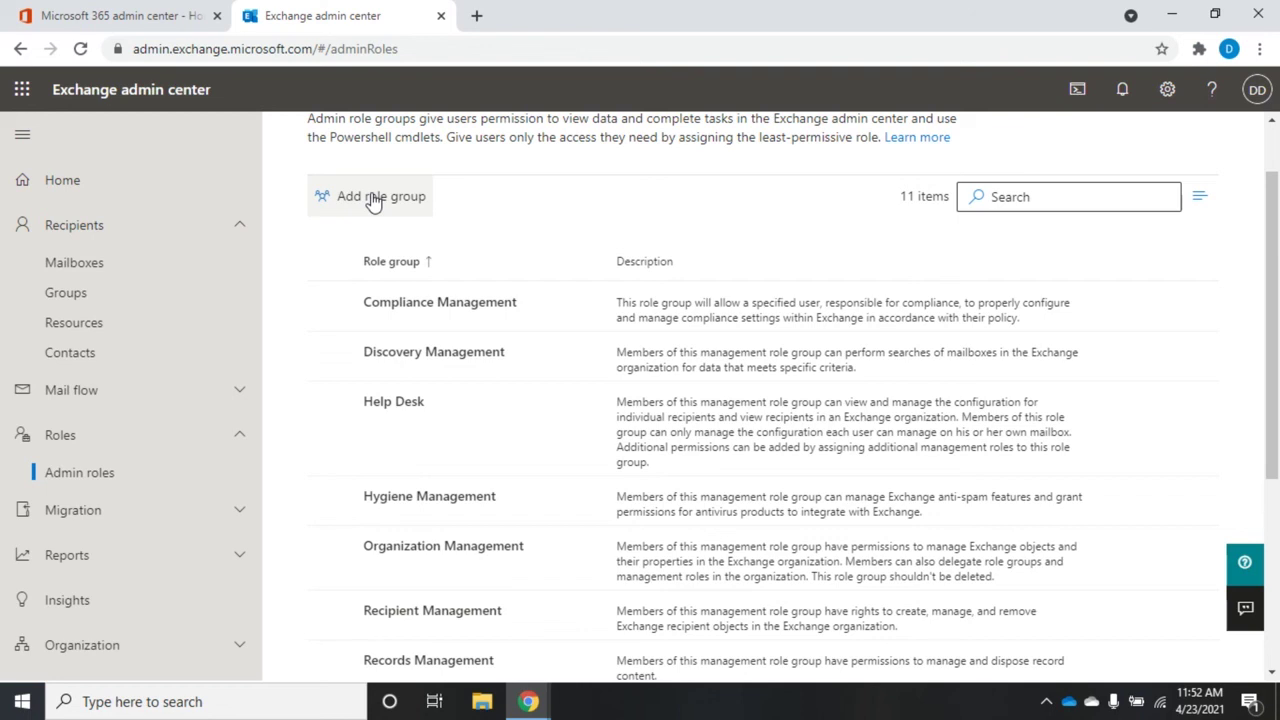
pyautogui.click(330, 305)
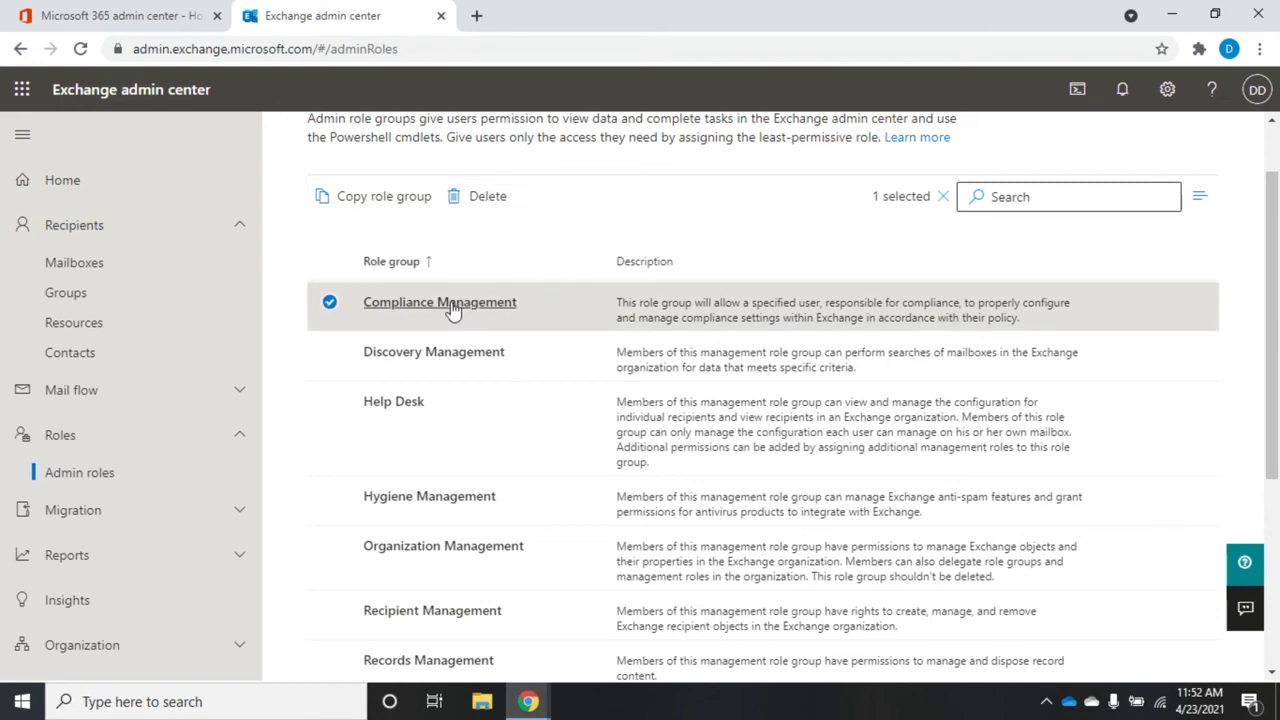
pyautogui.click(330, 305)
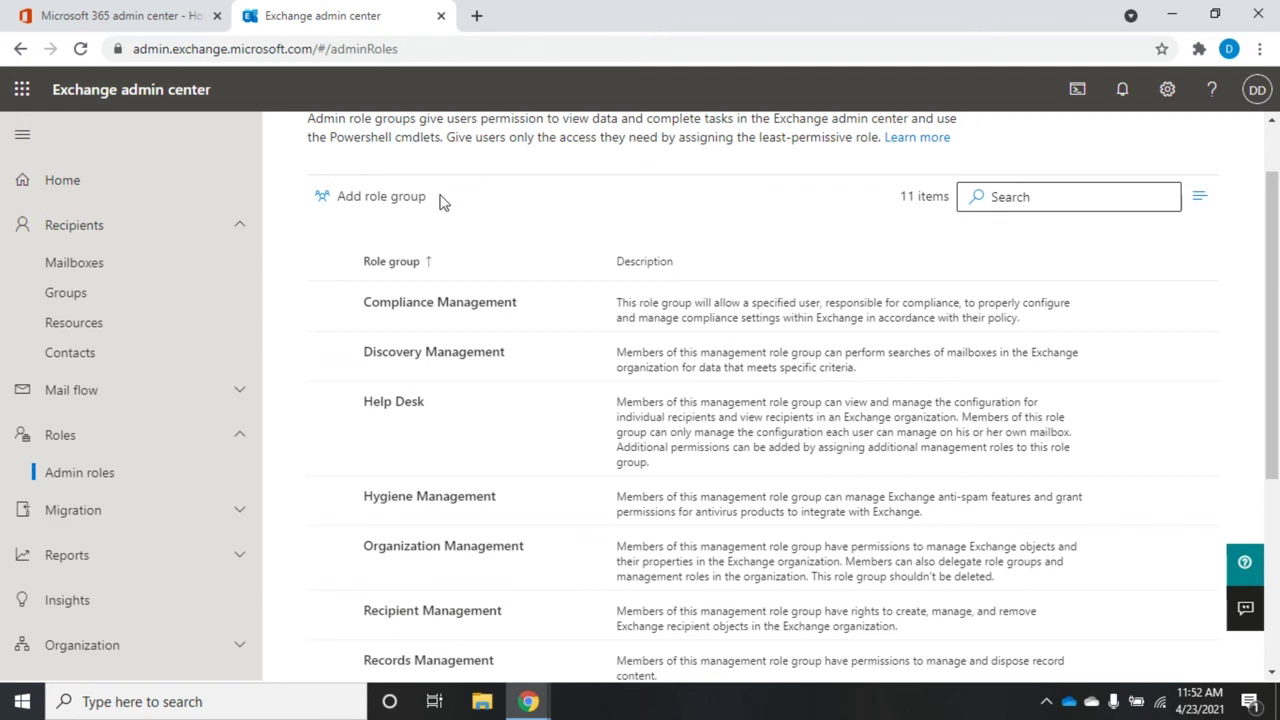
# Step: Start a new role group named temp, leaving its description empty, and continue to its permissions
pyautogui.click(399, 205)
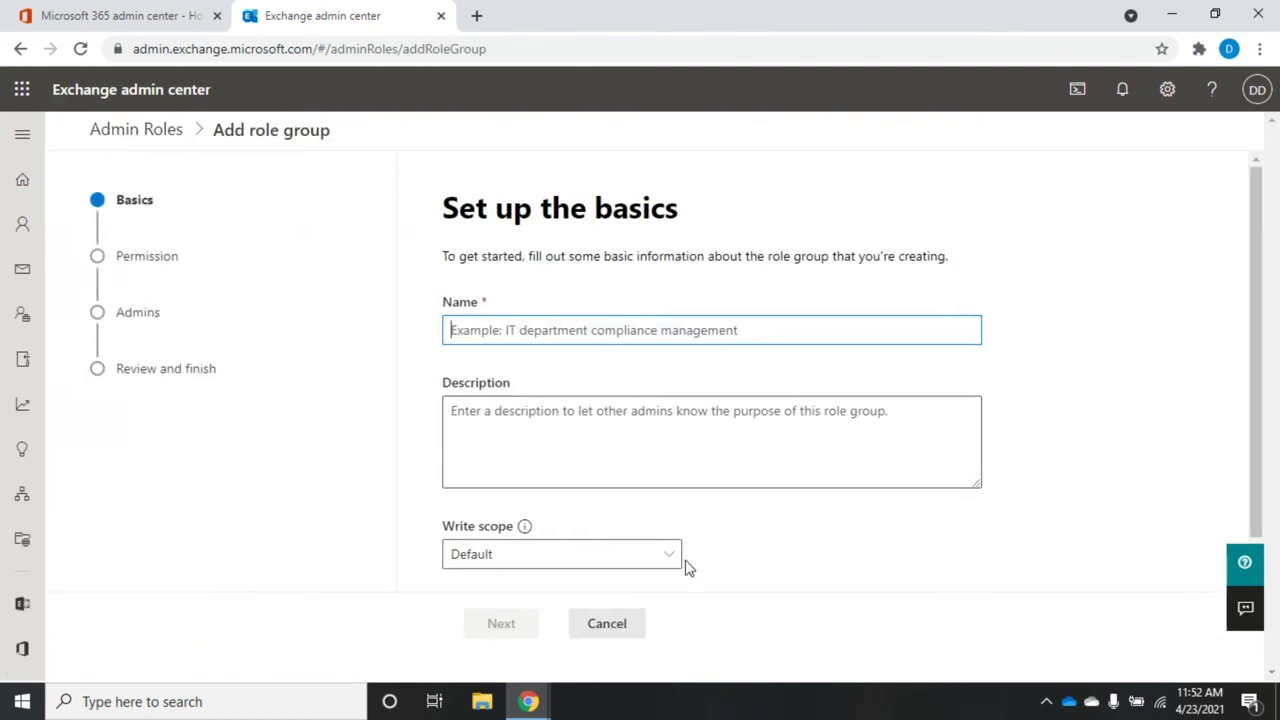
pyautogui.click(626, 331)
pyautogui.write('temp')
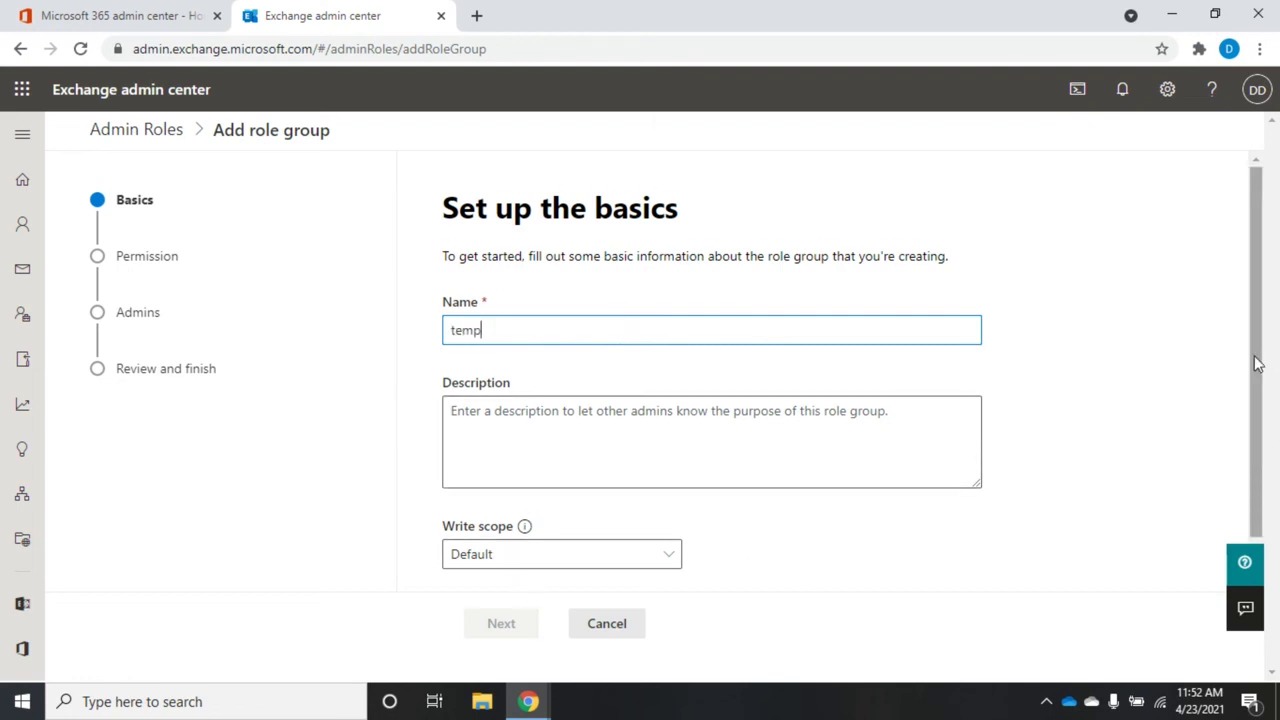
pyautogui.moveTo(1257, 357); pyautogui.dragTo(1269, 429)
pyautogui.click(508, 626)
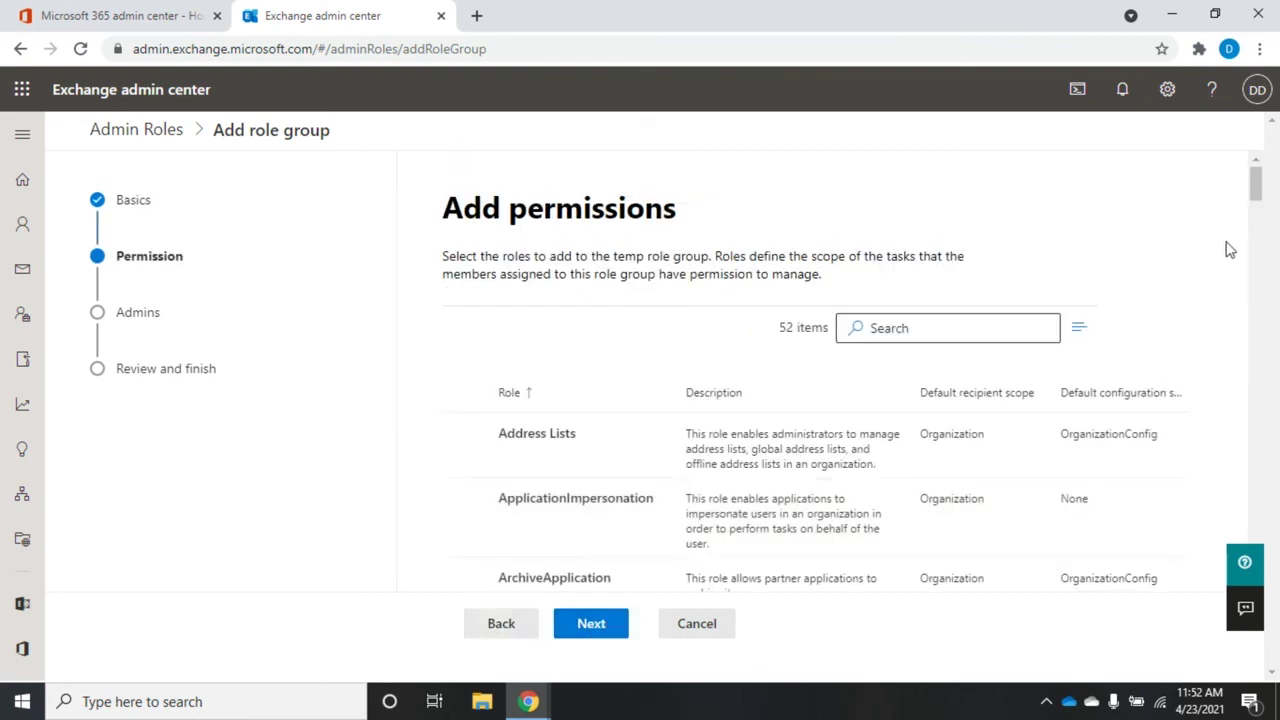
# Step: Select the Distribution Groups, E-Mail Address Policies and Federated Sharing roles for the temp role group
pyautogui.moveTo(1257, 183); pyautogui.dragTo(1257, 214)
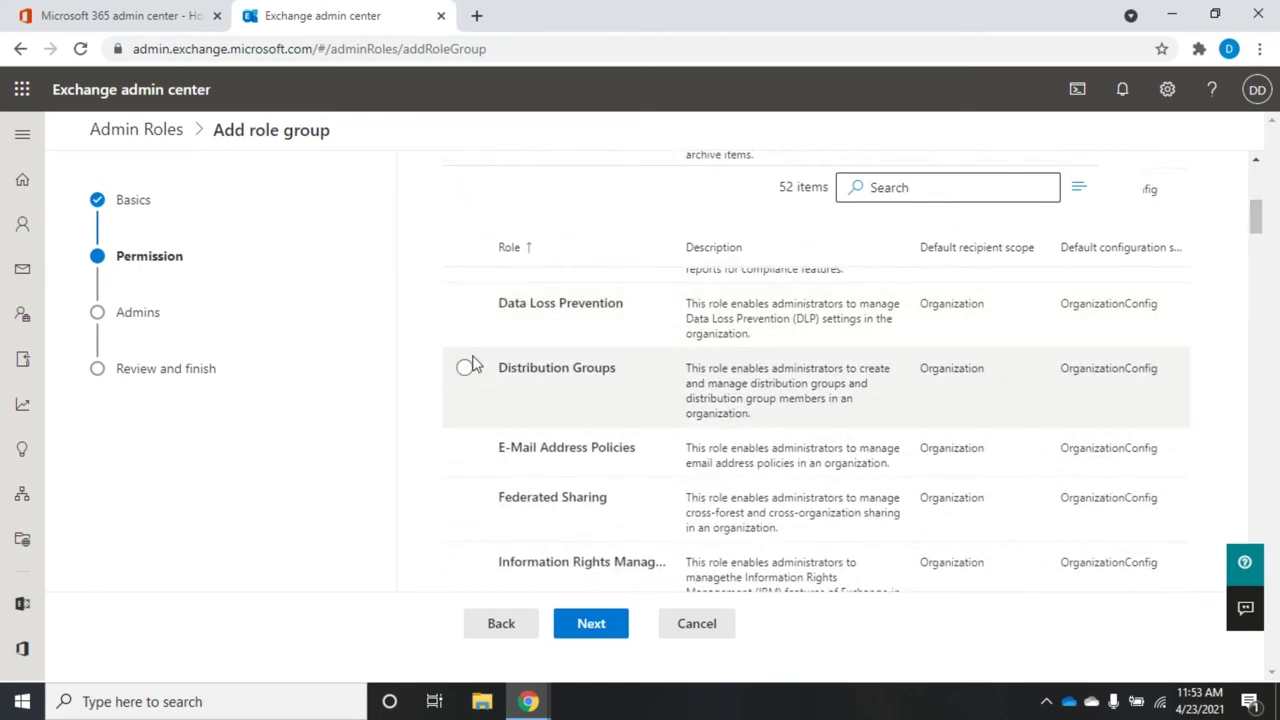
pyautogui.click(465, 369)
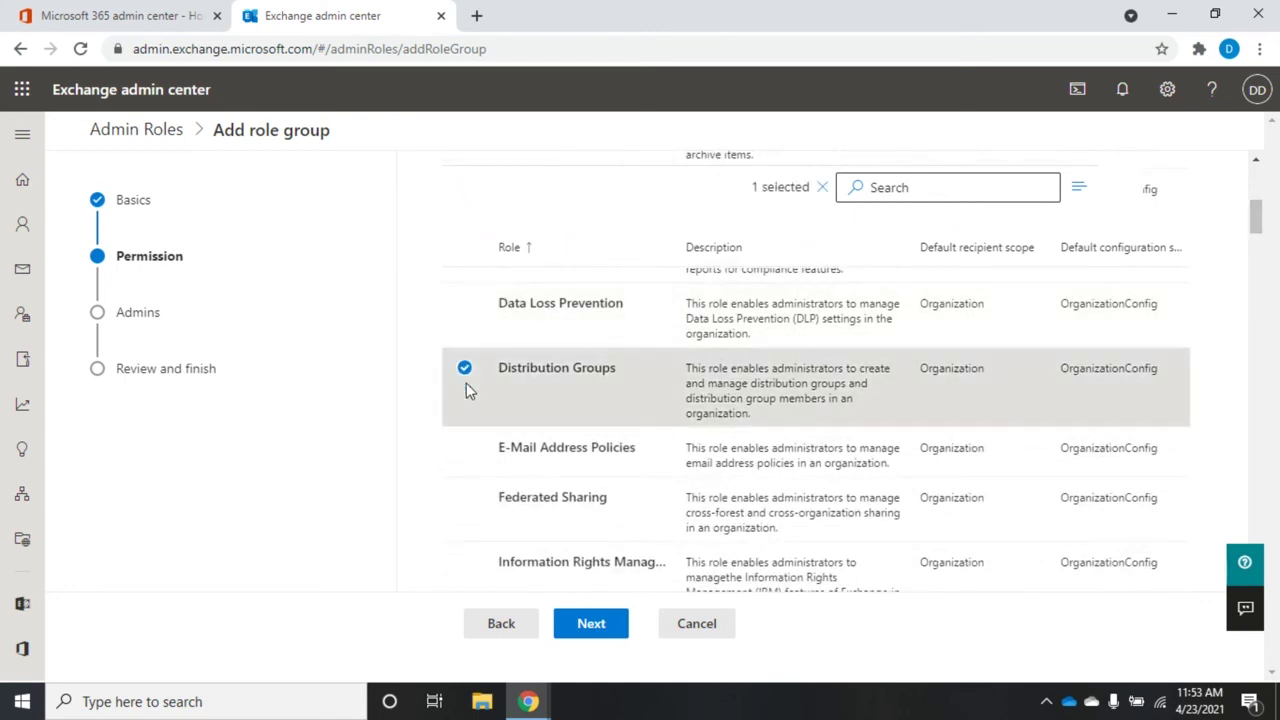
pyautogui.click(464, 449)
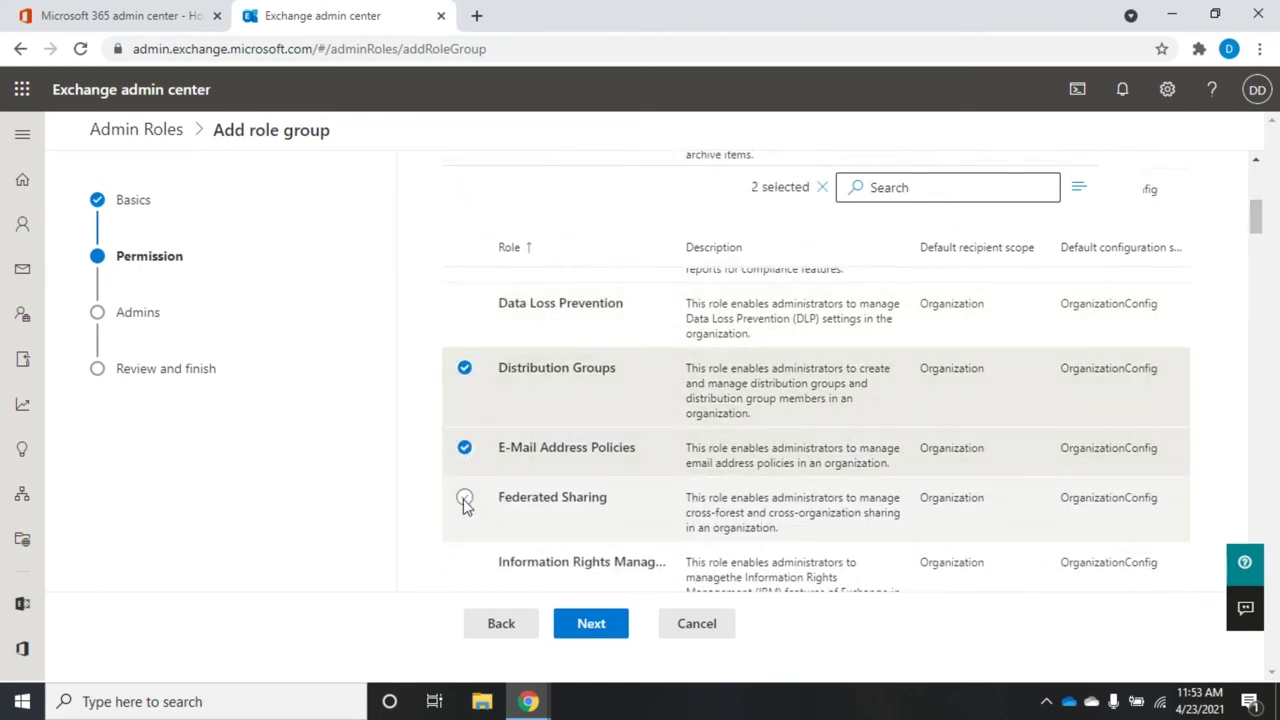
pyautogui.click(465, 498)
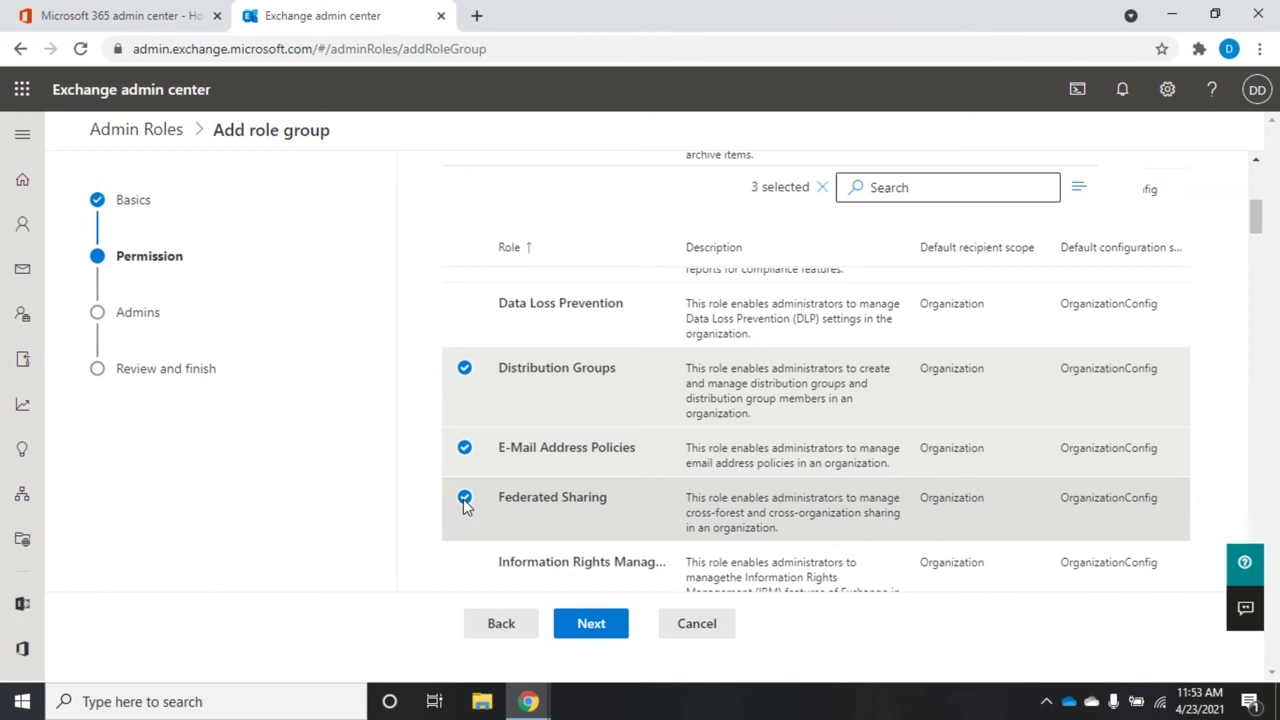
# Step: Proceed to the review without assigning any admins, and cancel the creation of the temp role group
pyautogui.click(592, 625)
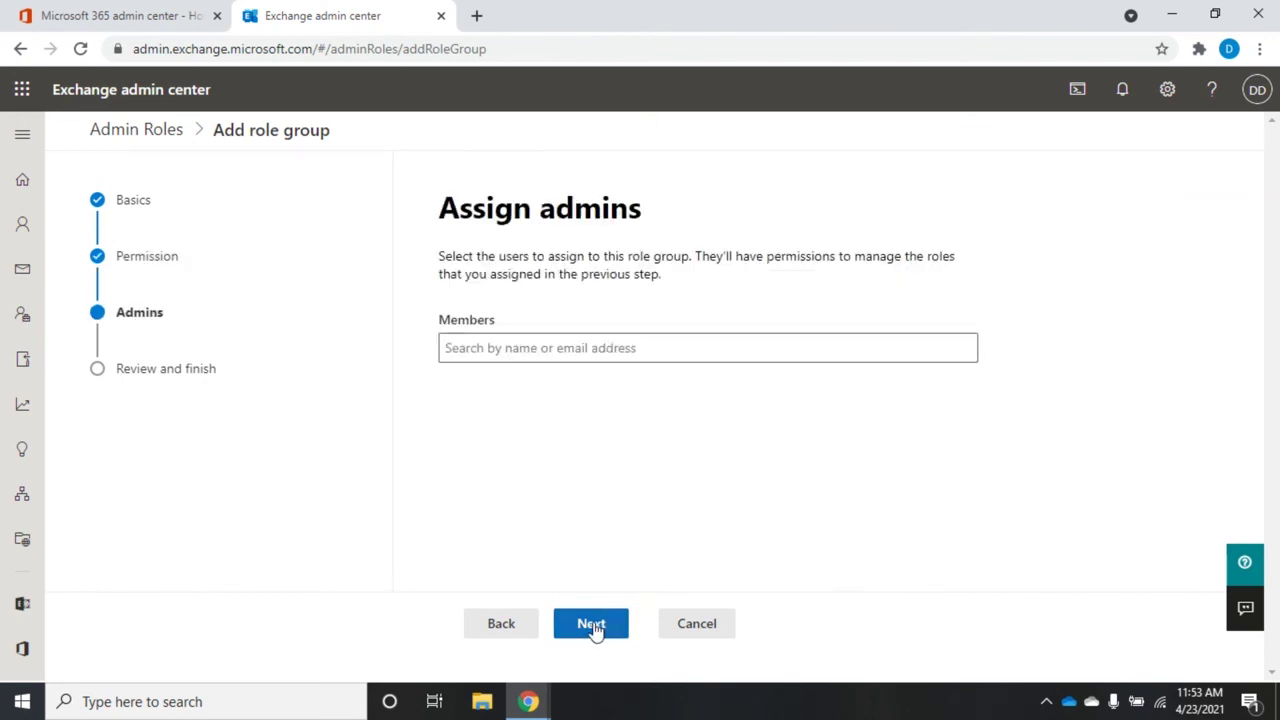
pyautogui.click(592, 624)
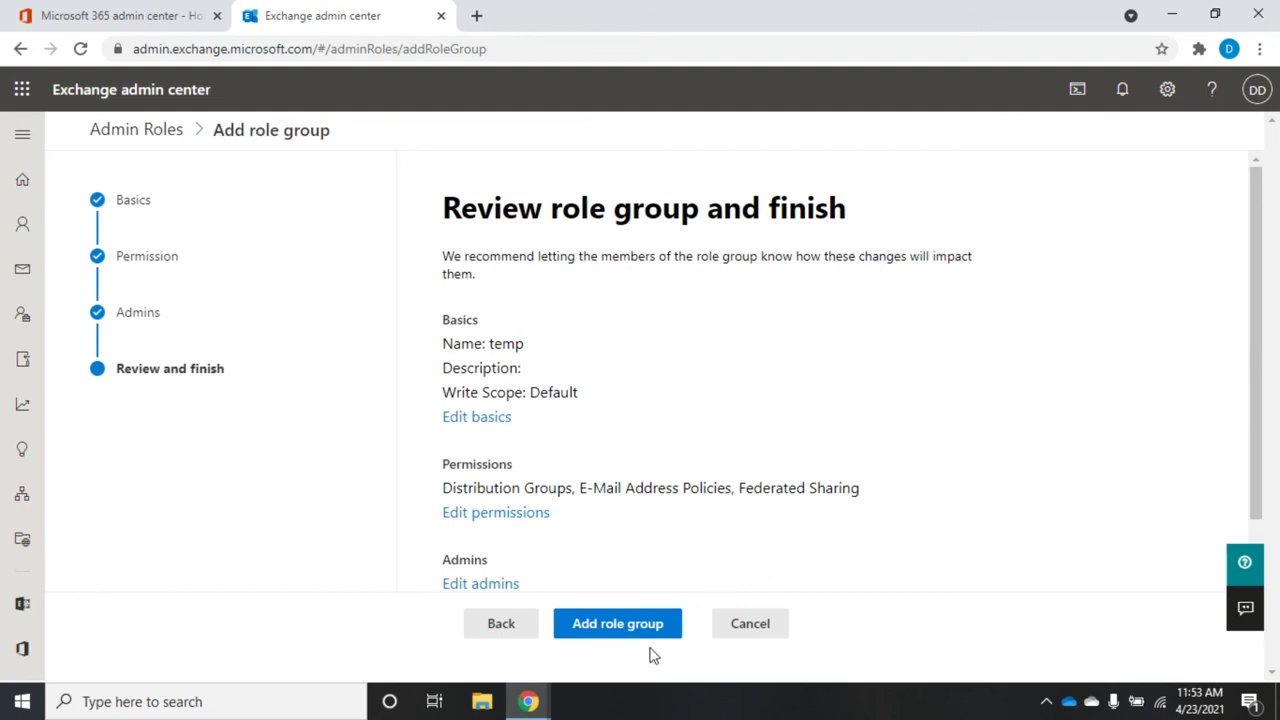
pyautogui.click(739, 628)
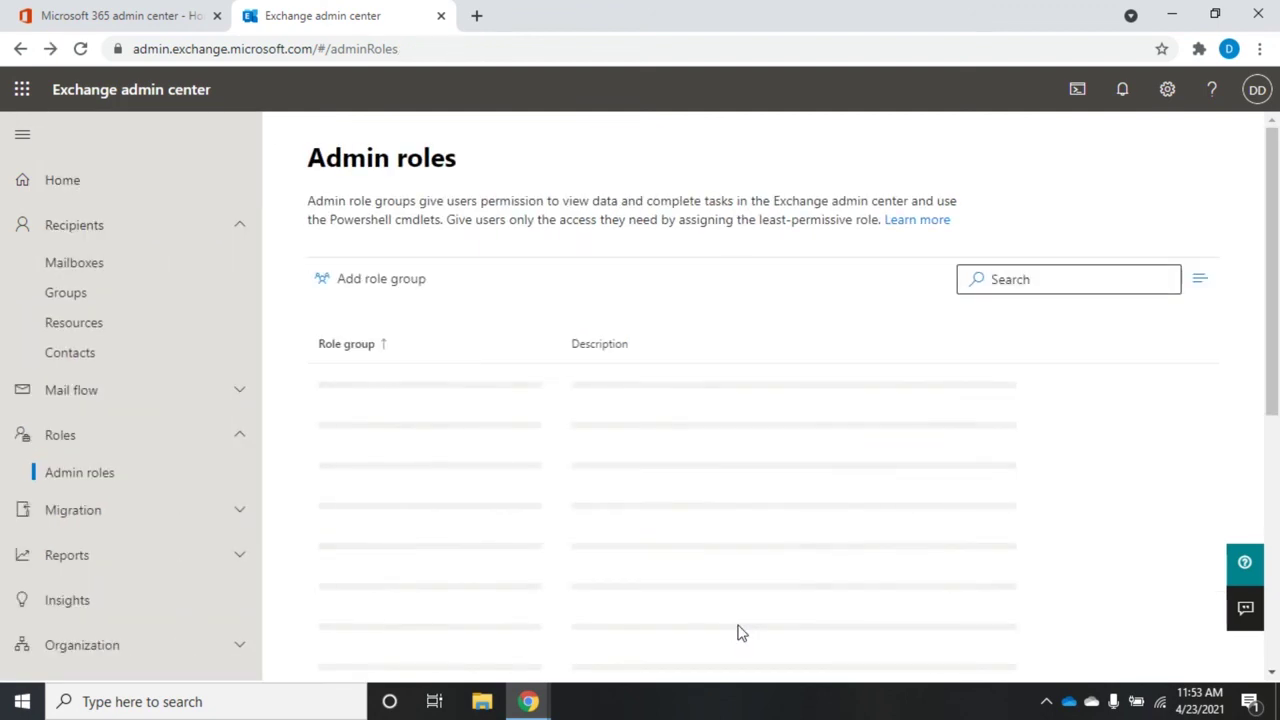